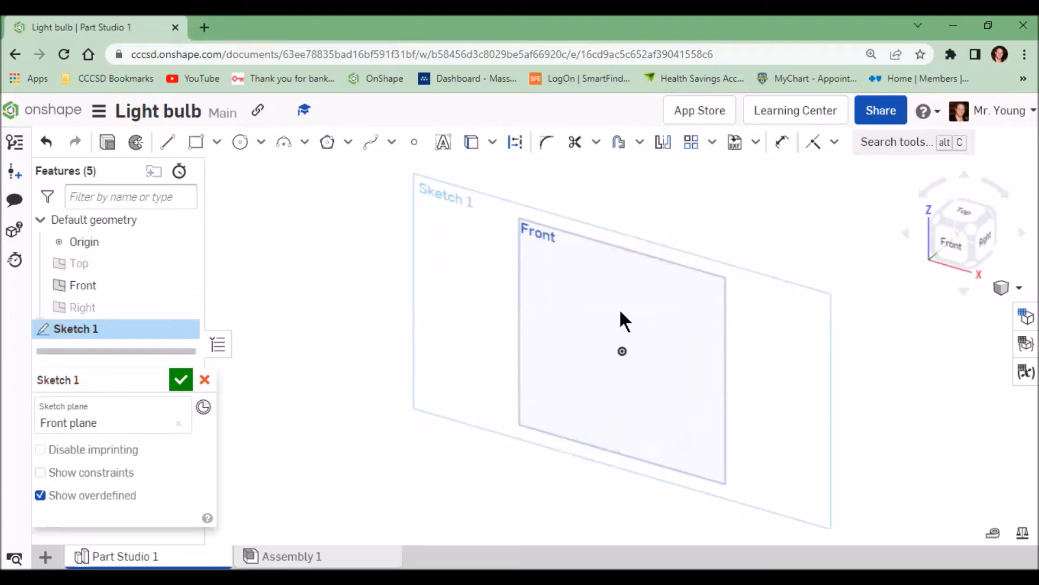
Step: Draw a corner rectangle from the origin on the Front plane, about 0.66 wide by 1.2 tall
left_click(951, 242)
left_click(197, 146)
left_click(622, 351)
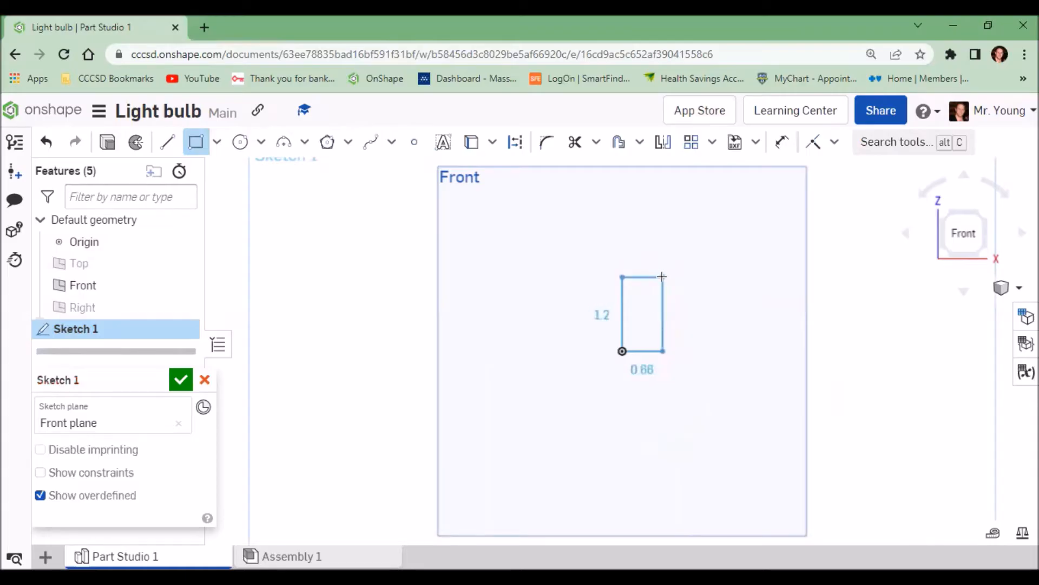
left_click(662, 277)
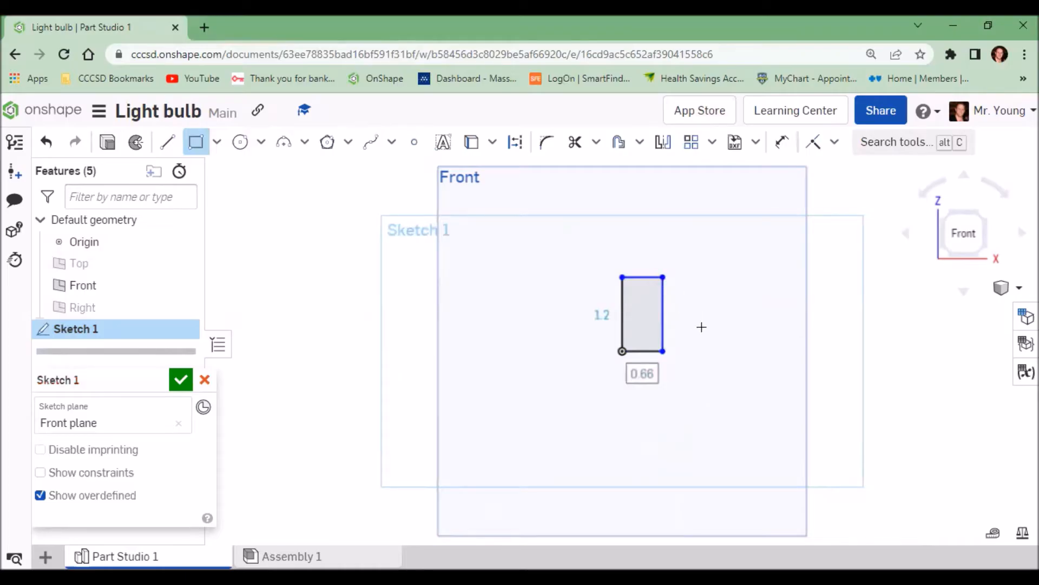
key("Tab")
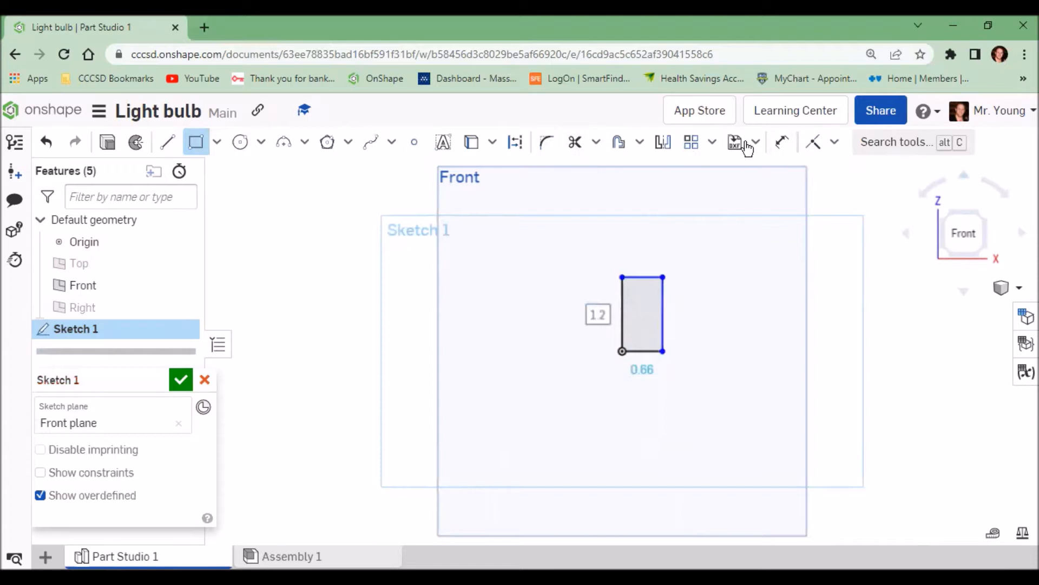
Step: Dimension the rectangle's width to .5 and its height to 1
left_click(784, 144)
left_click(643, 277)
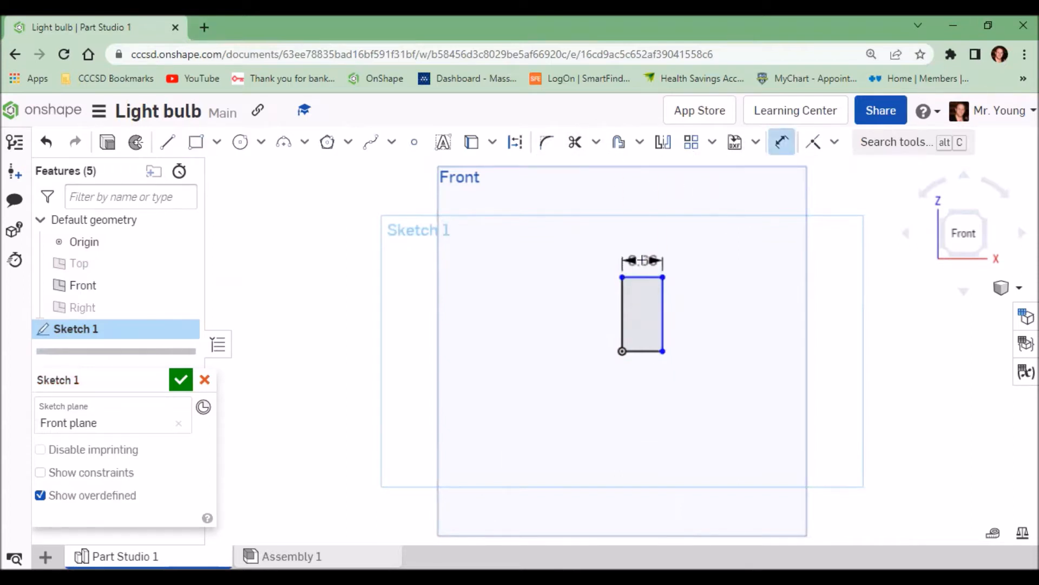
left_click(642, 258)
type(".5")
key("Return")
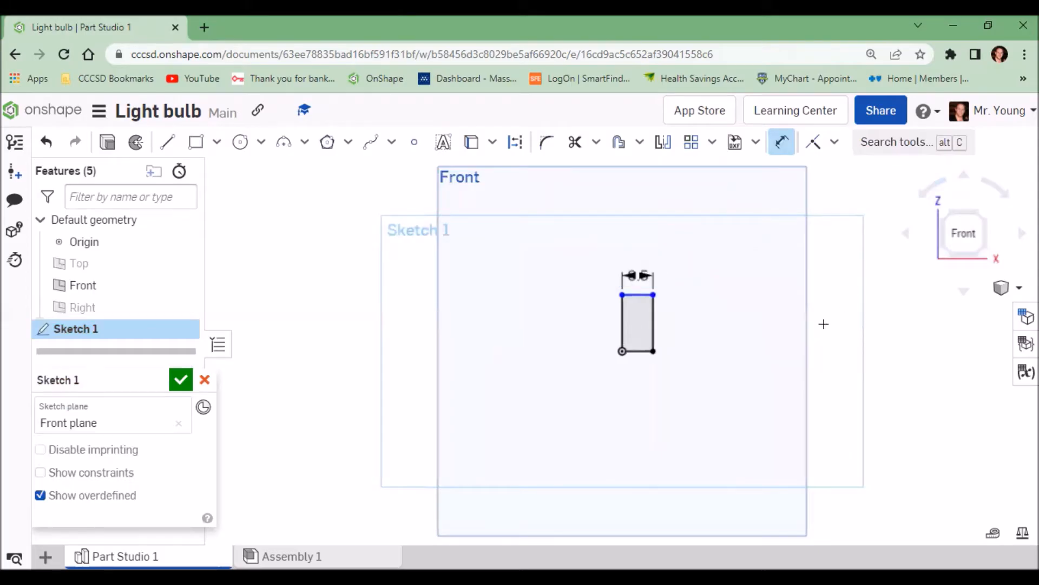
left_click(654, 324)
left_click(674, 327)
type("1")
key("Return")
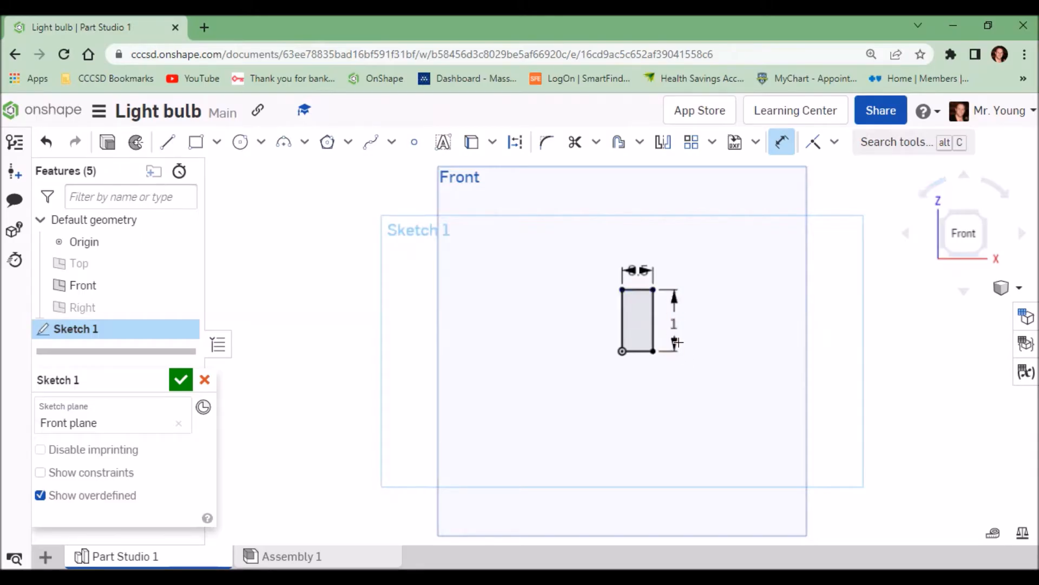
Step: Revolve the rectangle a full turn as a new solid around its left vertical edge
left_click(136, 143)
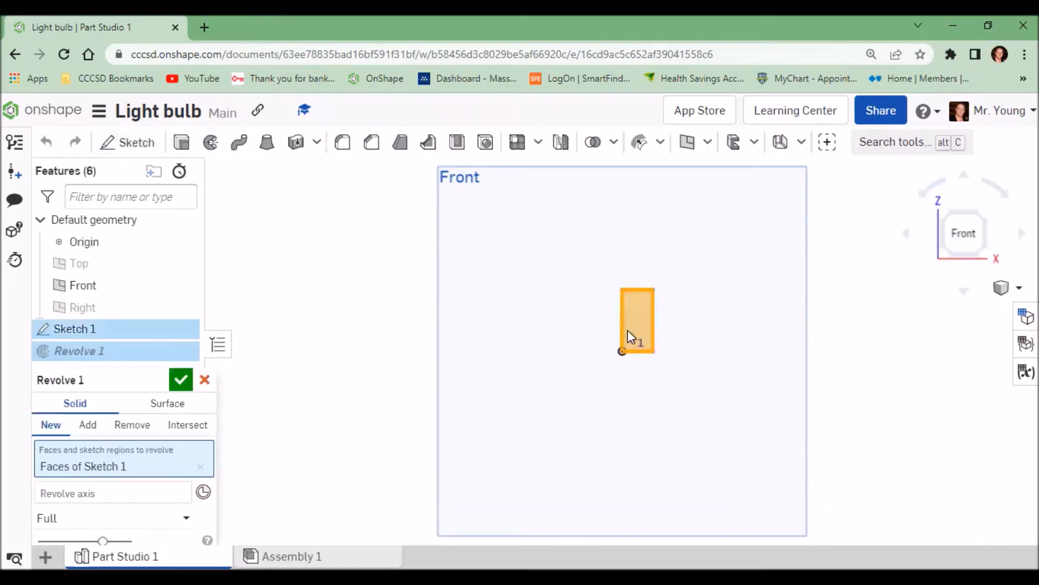
left_click(638, 326)
left_click(639, 328)
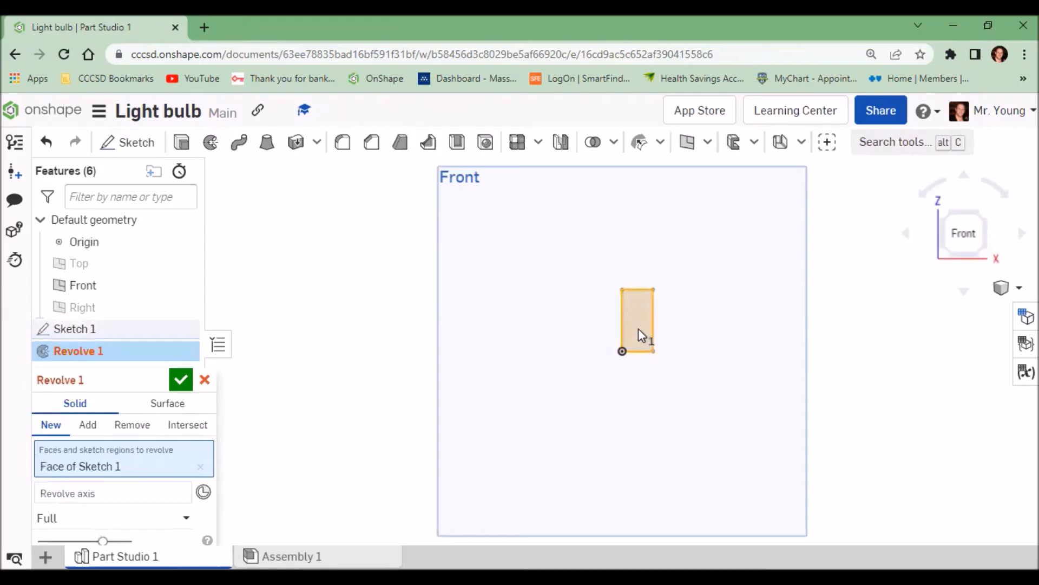
left_click(83, 490)
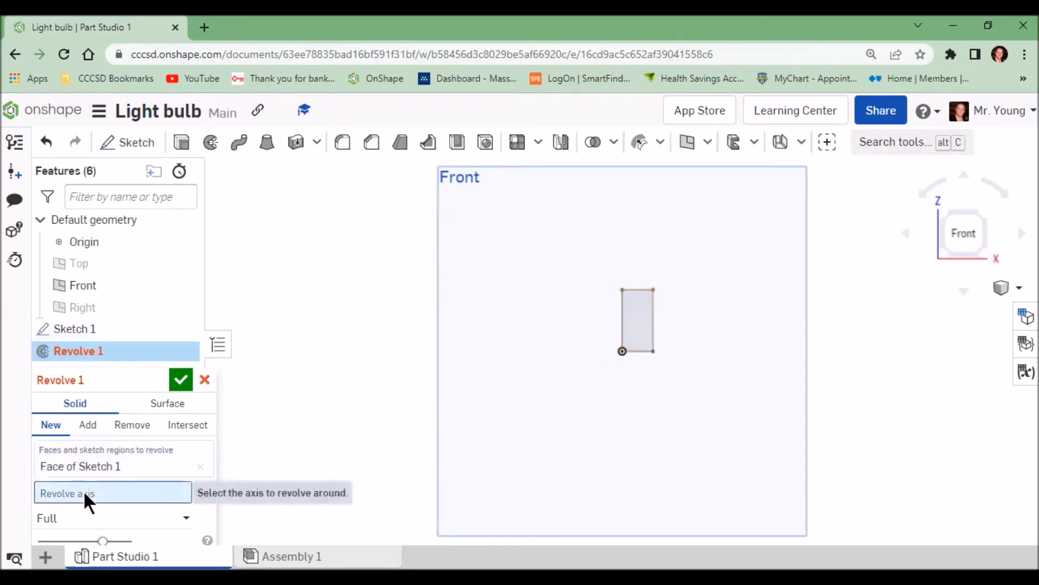
left_click(622, 323)
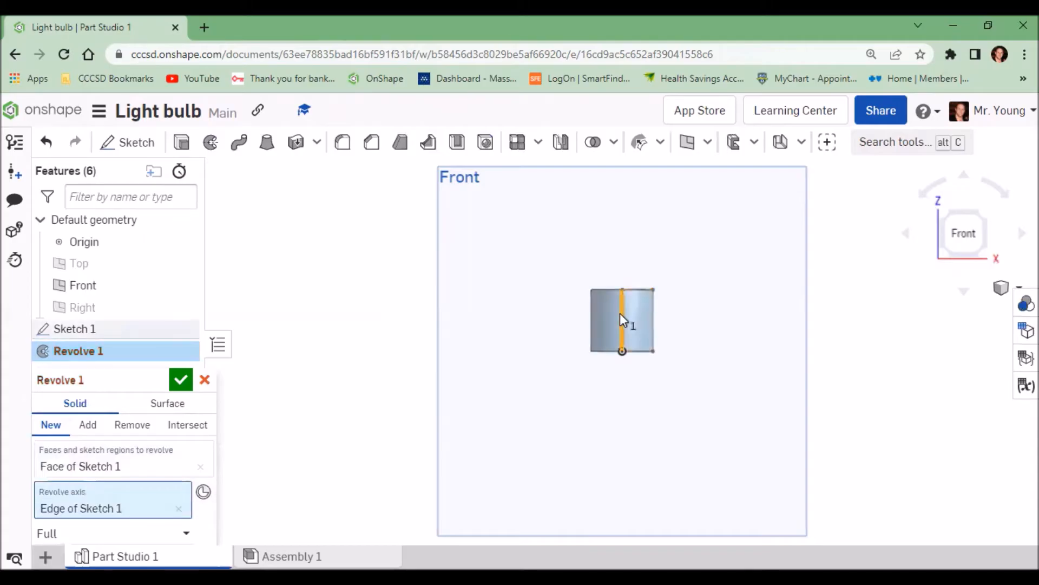
right_click_drag(619, 316, 618, 329)
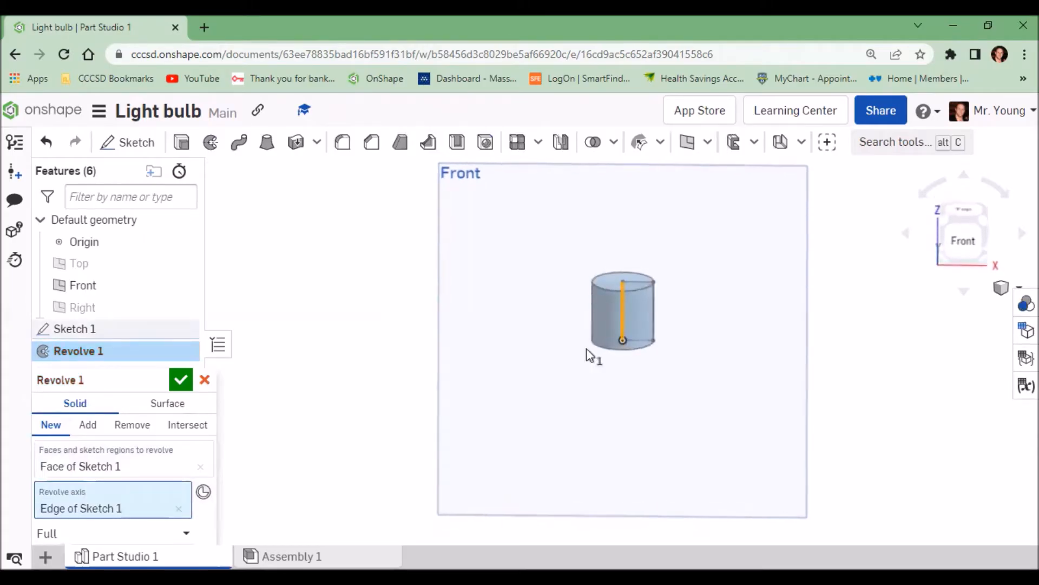
left_click(180, 381)
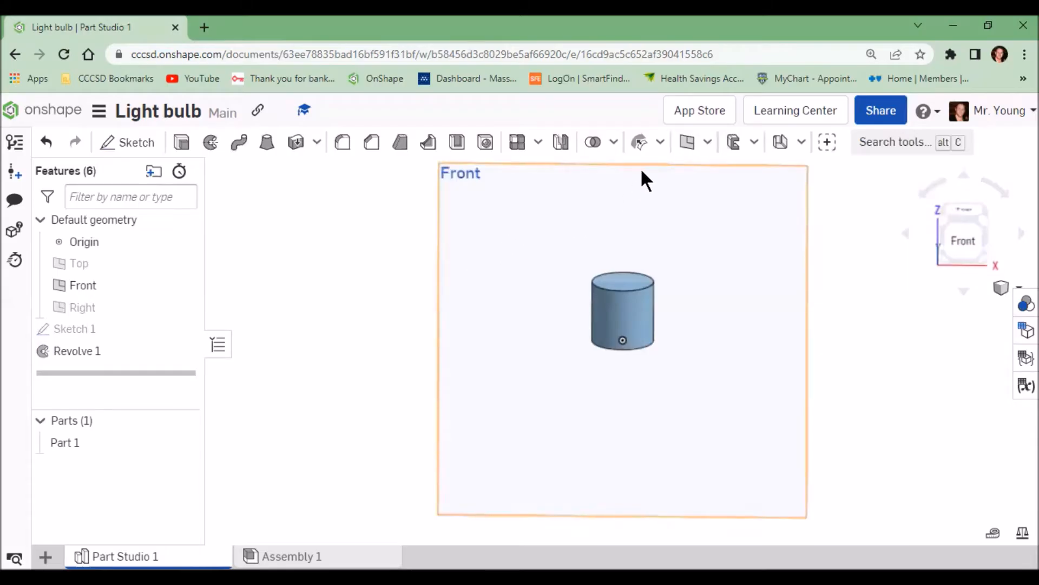
Step: Create a helix on the cylinder's curved face with 4 clockwise turns starting at 0 deg
left_click(662, 142)
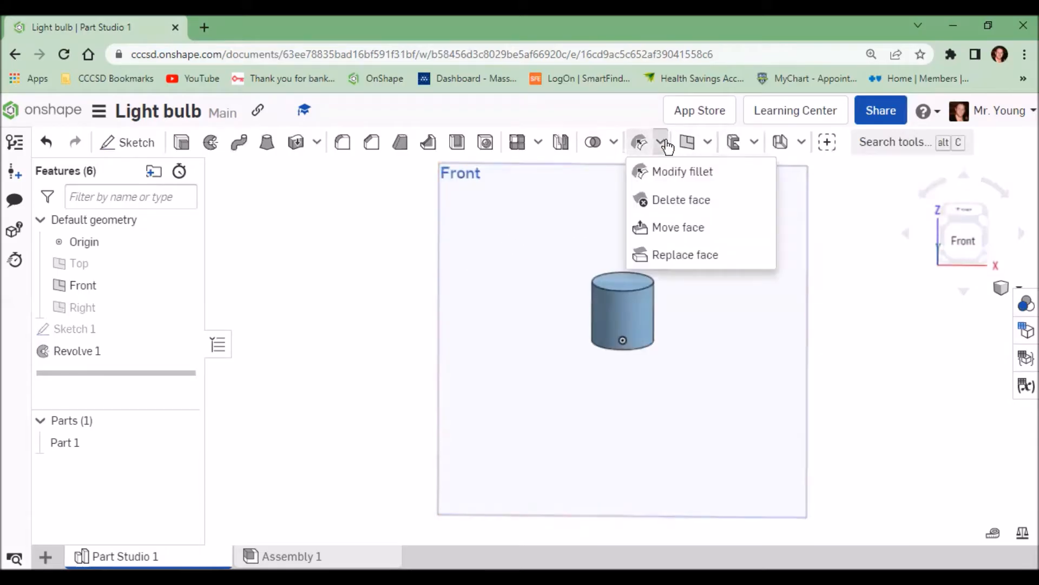
left_click(708, 143)
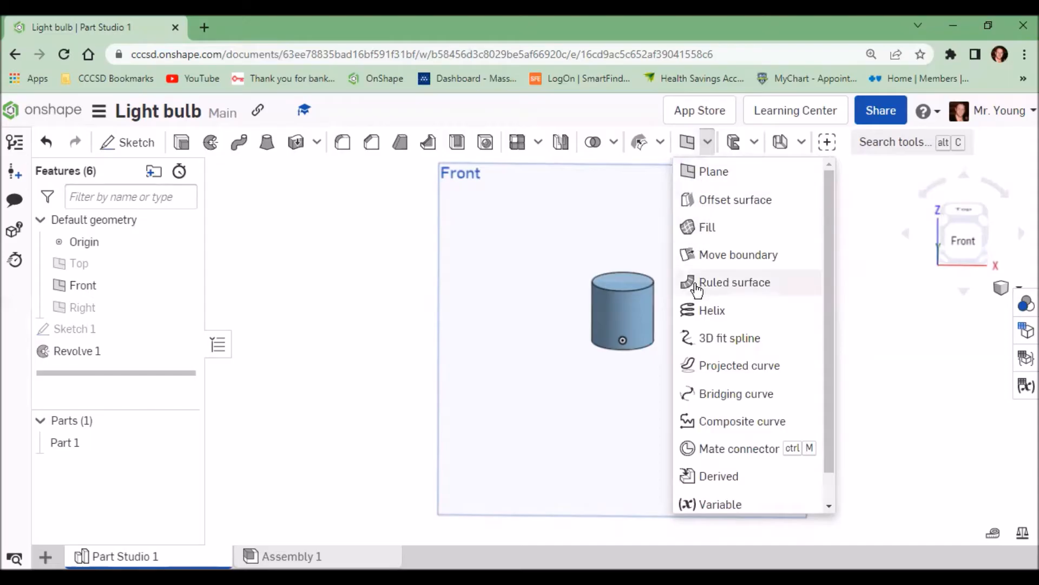
left_click(711, 313)
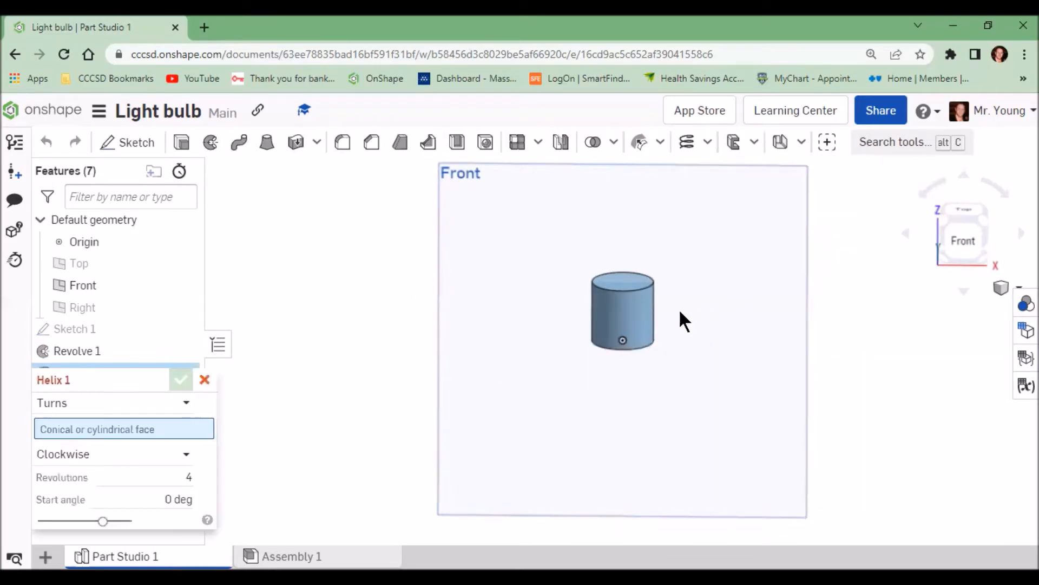
left_click(630, 307)
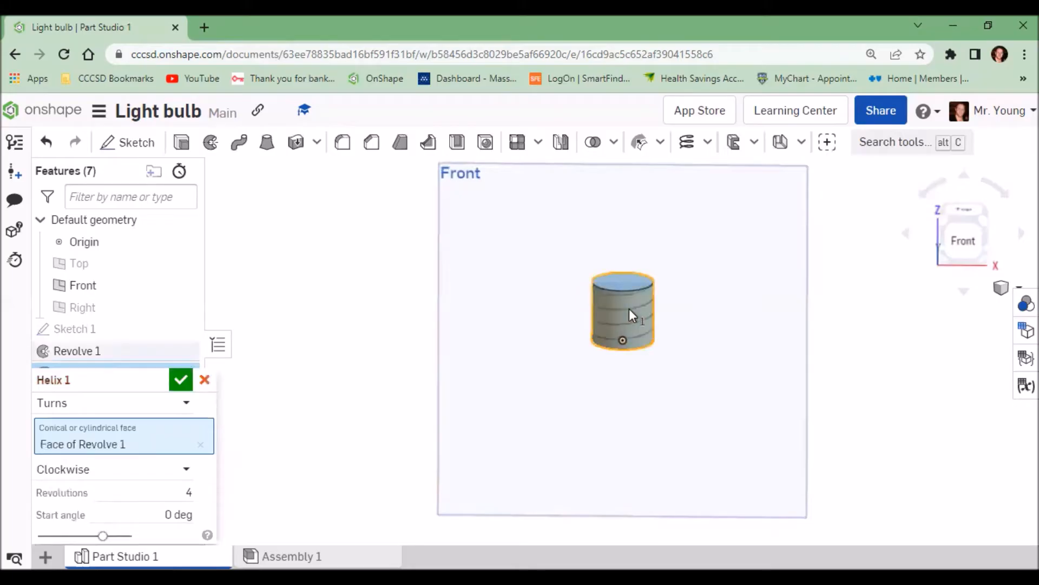
scroll(629, 333, "up", 5)
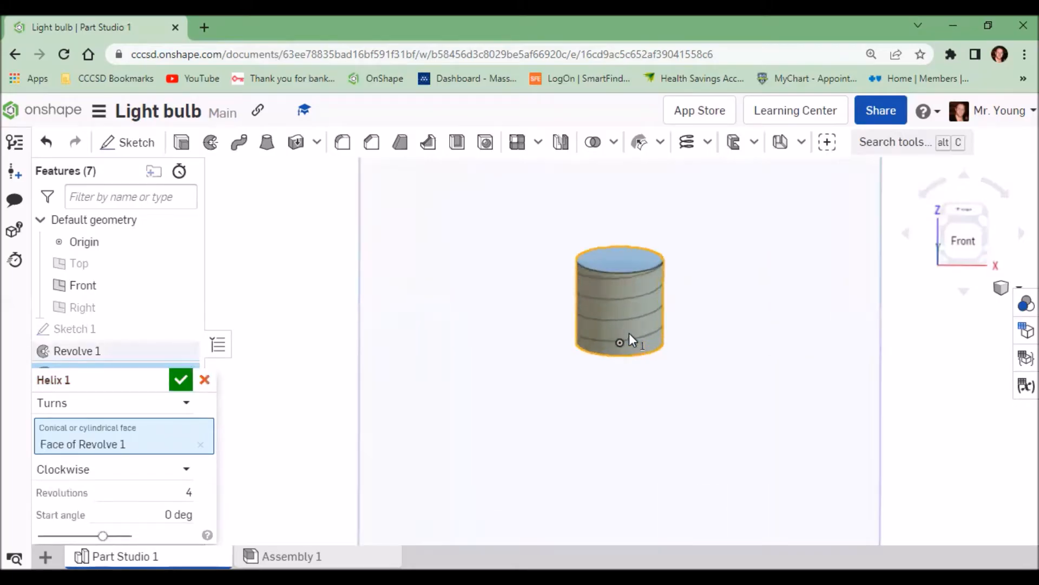
middle_click_drag(626, 300, 616, 324)
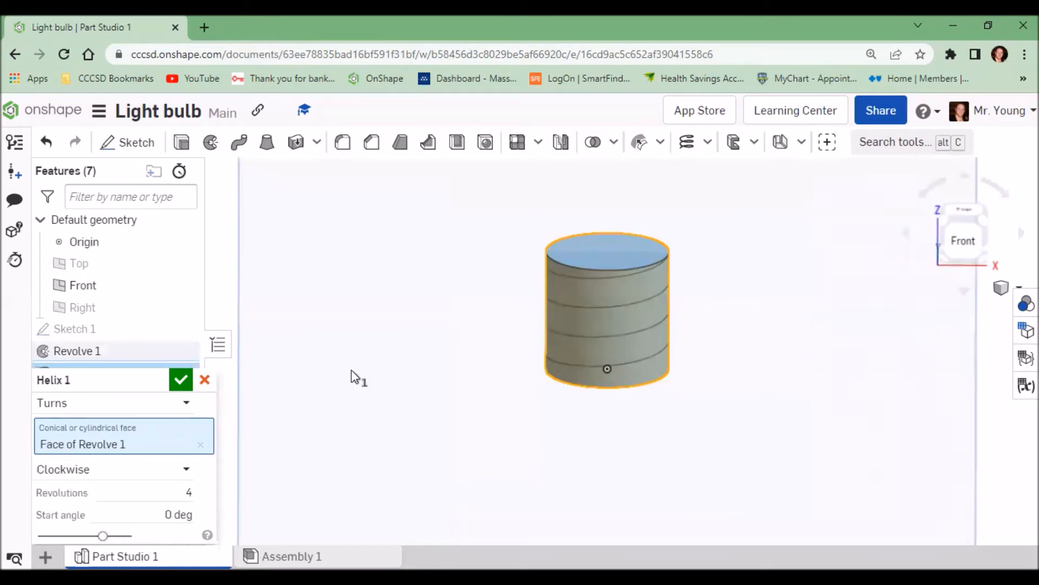
left_click_drag(116, 386, 149, 200)
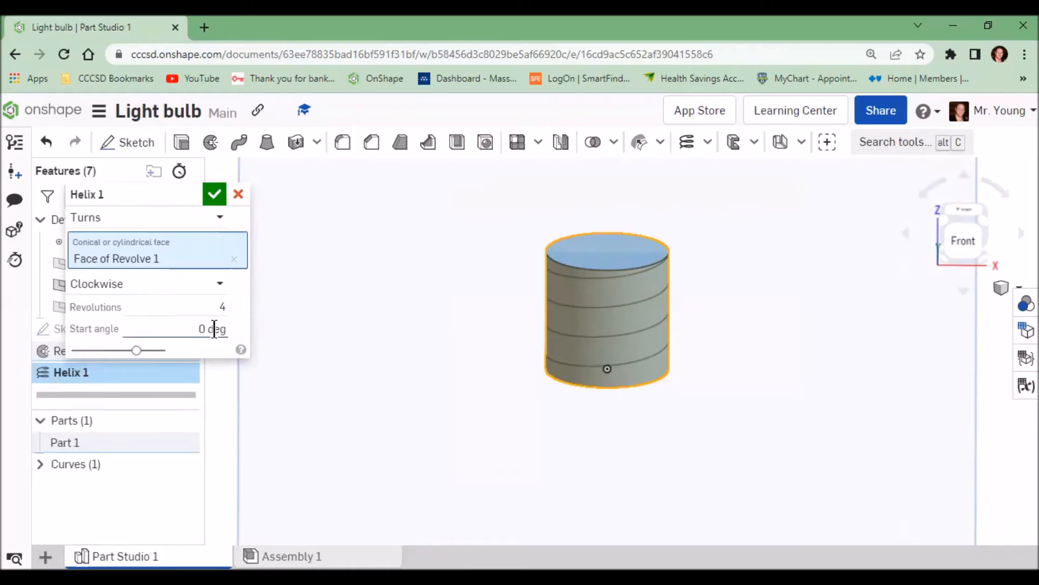
left_click(215, 196)
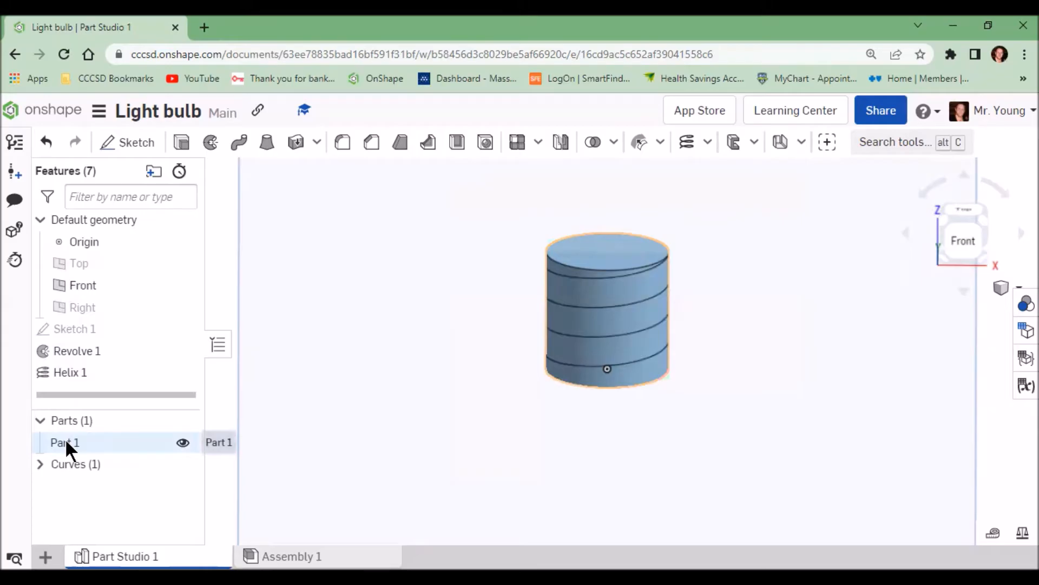
Step: Hide the revolved cylinder part so only the helix curve remains shown
left_click(182, 443)
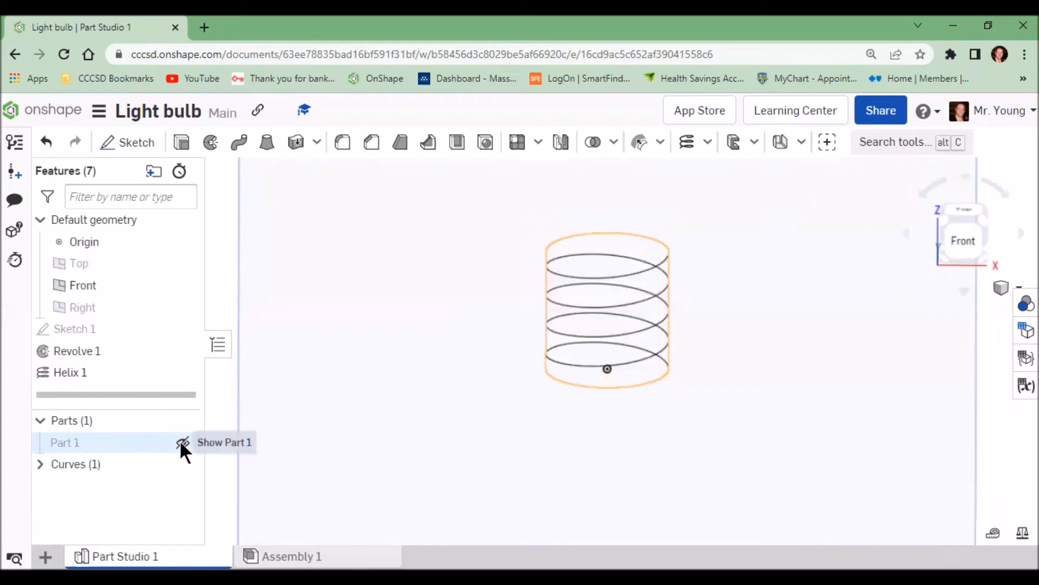
mouse_move(611, 409)
right_mouse_down()
mouse_move(660, 349)
mouse_move(675, 350)
mouse_move(604, 404)
mouse_move(611, 398)
right_mouse_up()
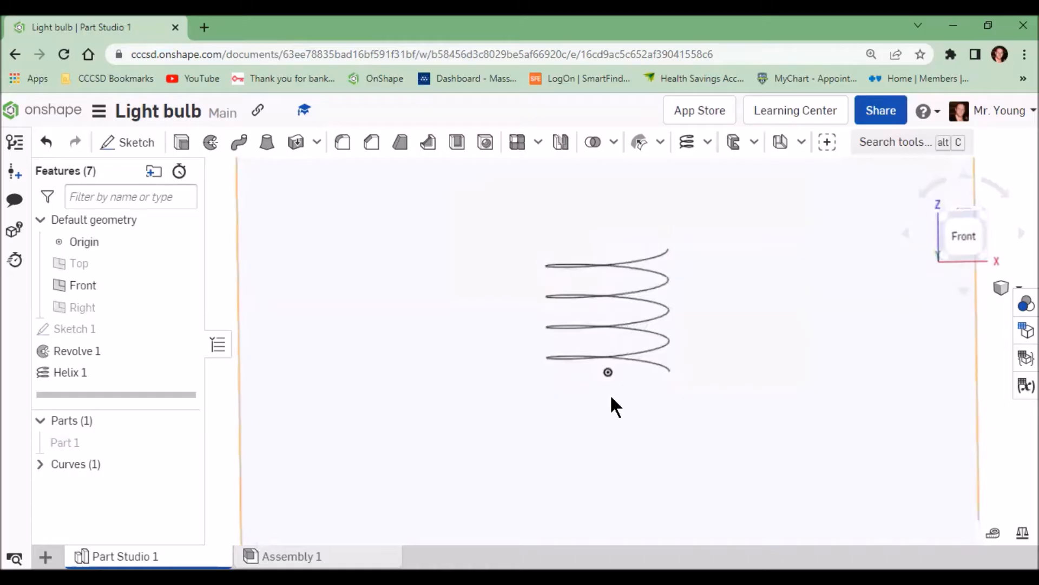
Step: Start a new sketch on the Front plane and draw a vertical line about 0.21 up from the helix's lower end
left_click(963, 234)
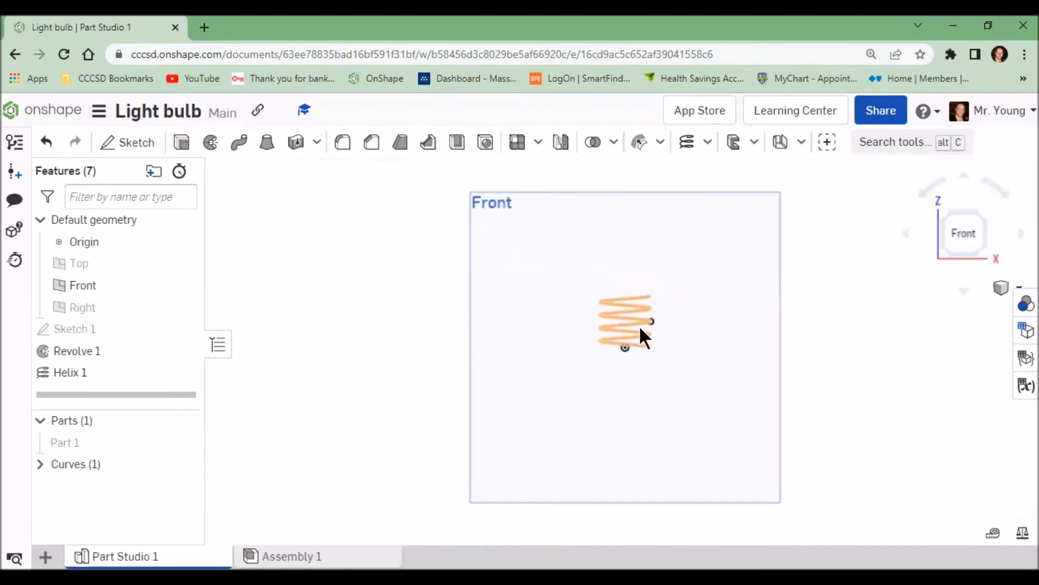
left_click(132, 143)
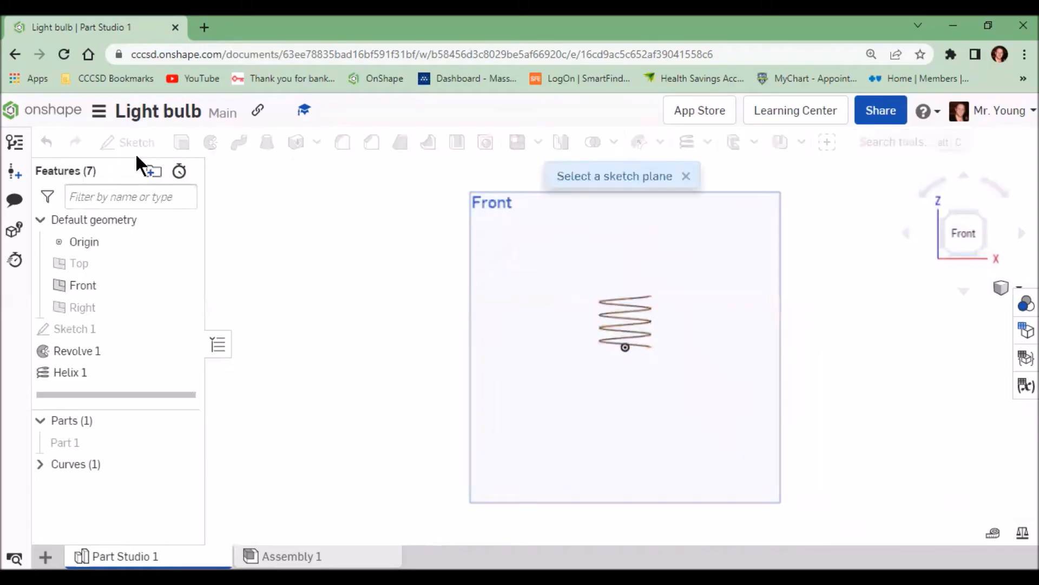
left_click(498, 209)
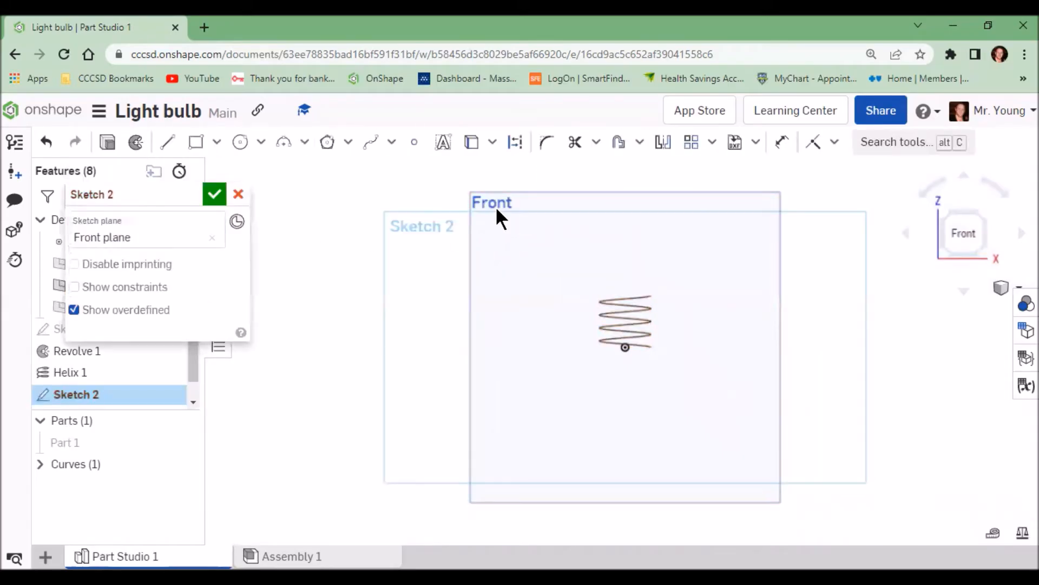
scroll(648, 346, "up", 5)
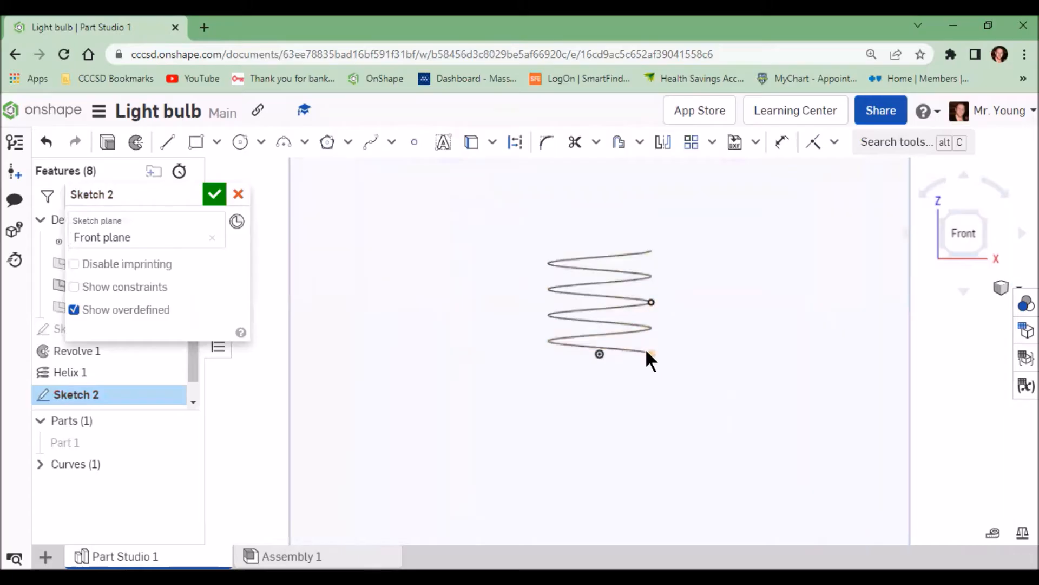
left_click(169, 144)
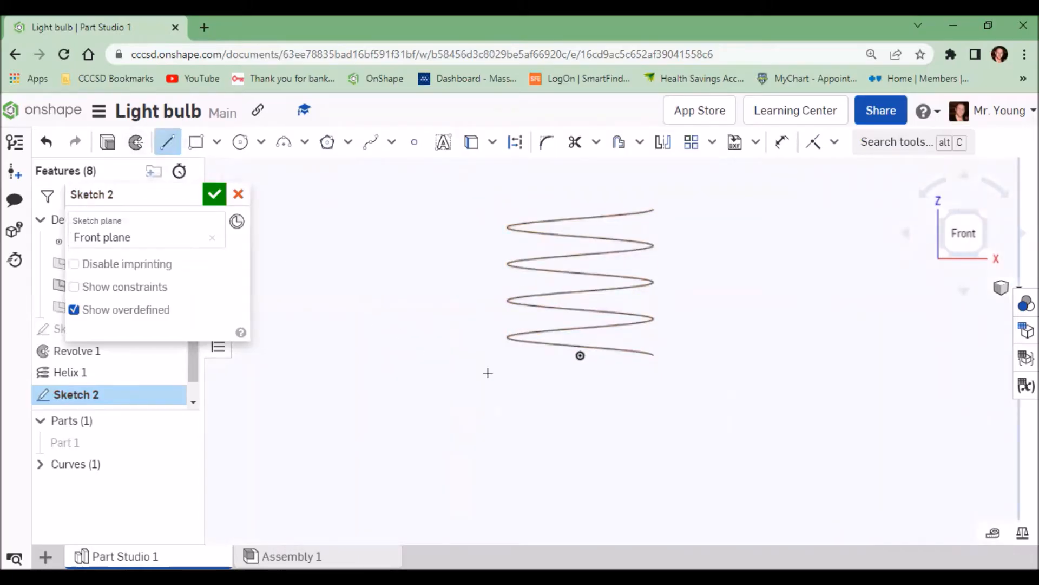
scroll(653, 356, "up", 2)
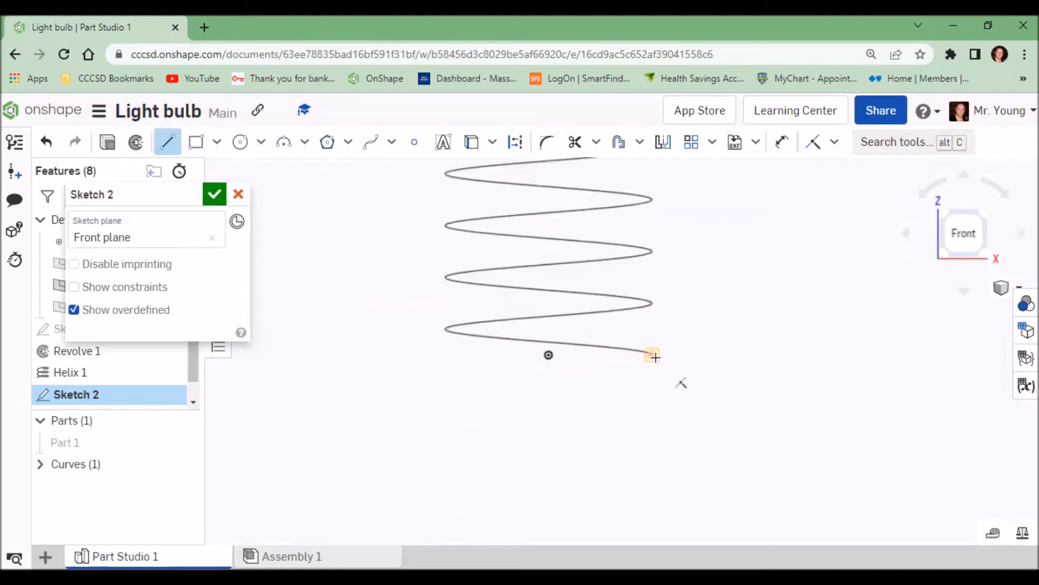
left_click(651, 355)
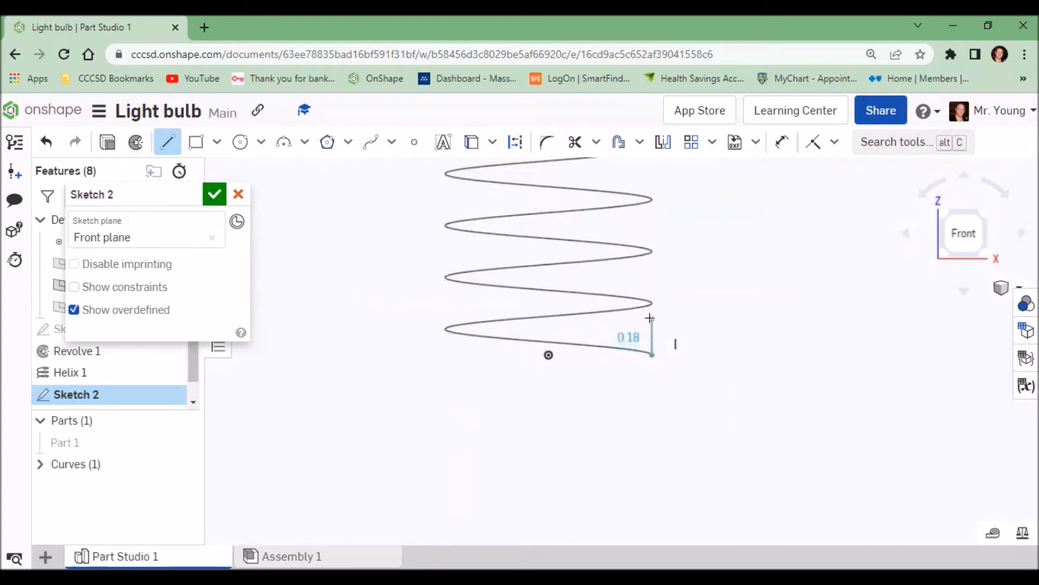
left_click(650, 312)
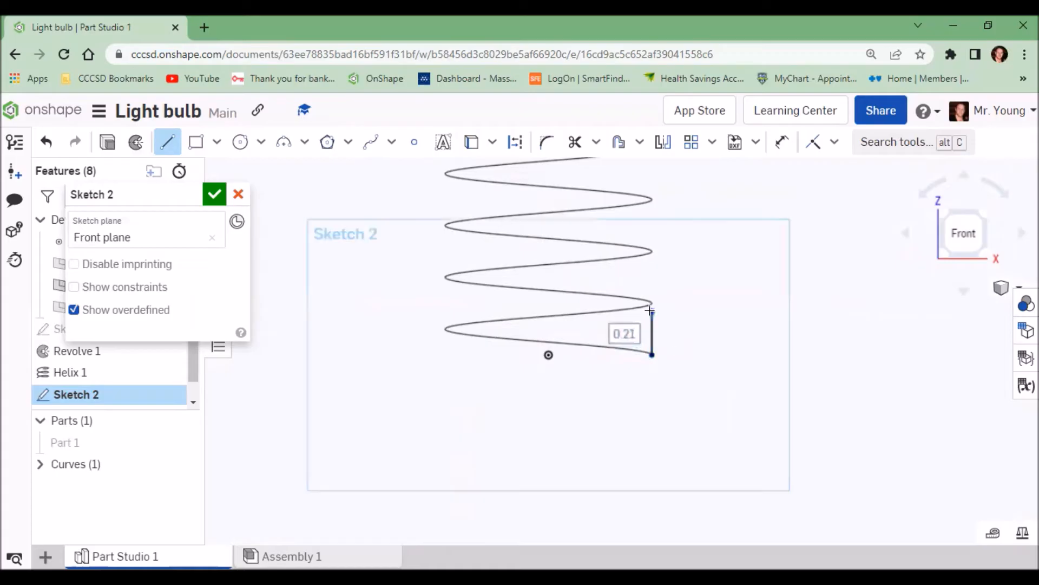
right_click(686, 295)
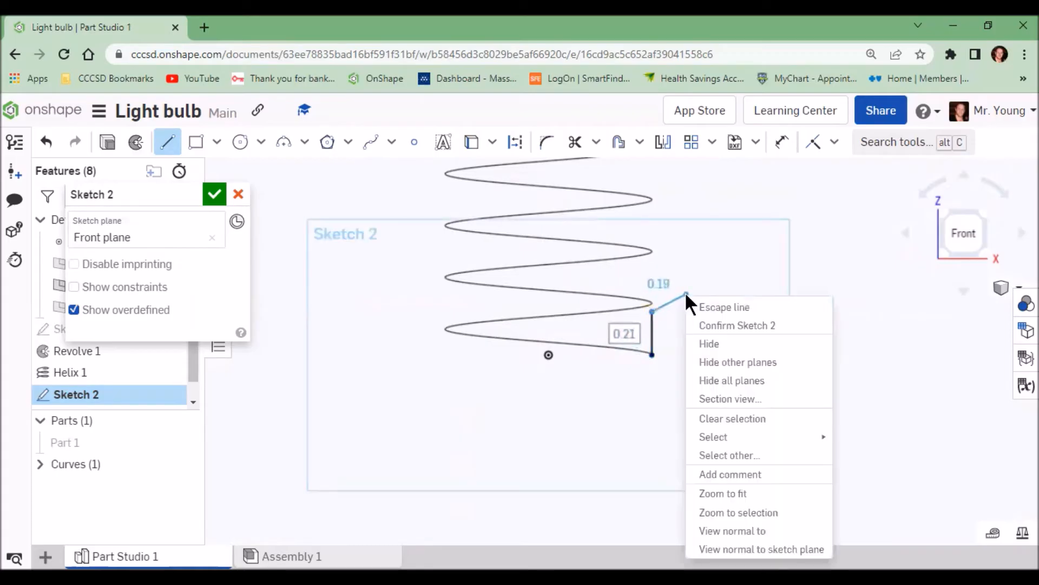
left_click(723, 309)
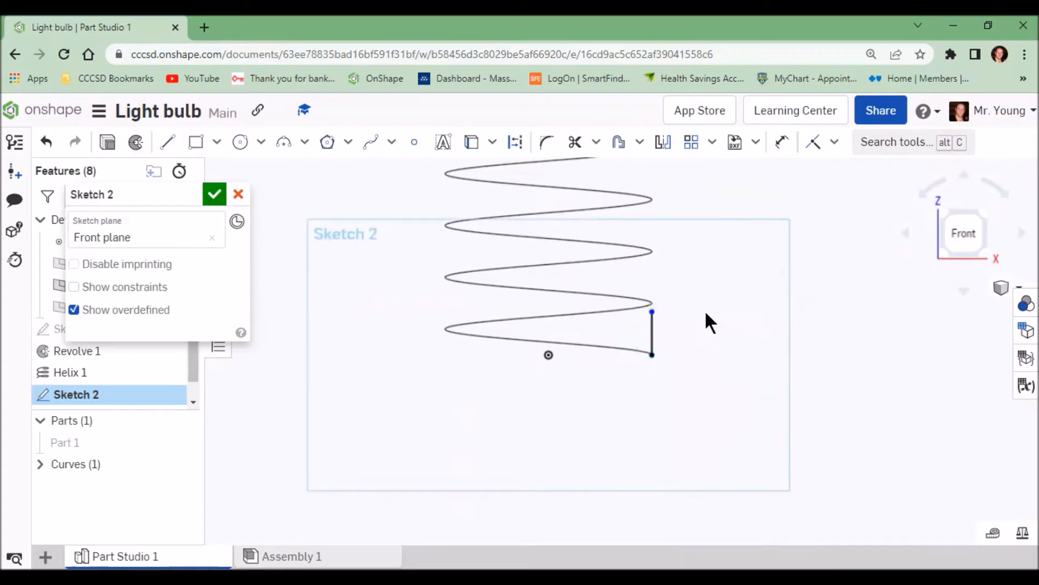
Step: Dimension the vertical line's length to .24
left_click(782, 142)
left_click(650, 328)
left_click(676, 333)
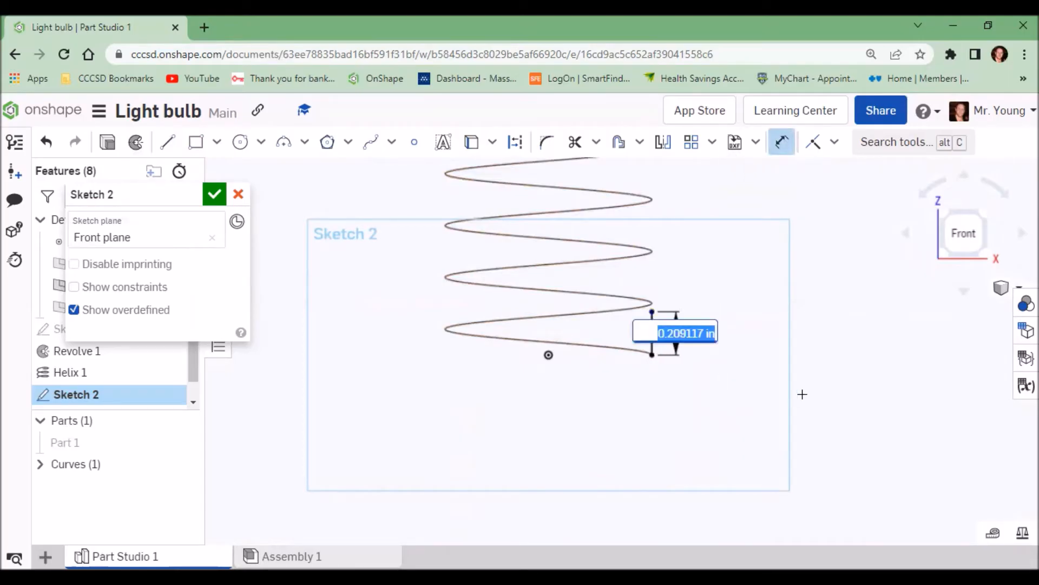
key("BackSpace")
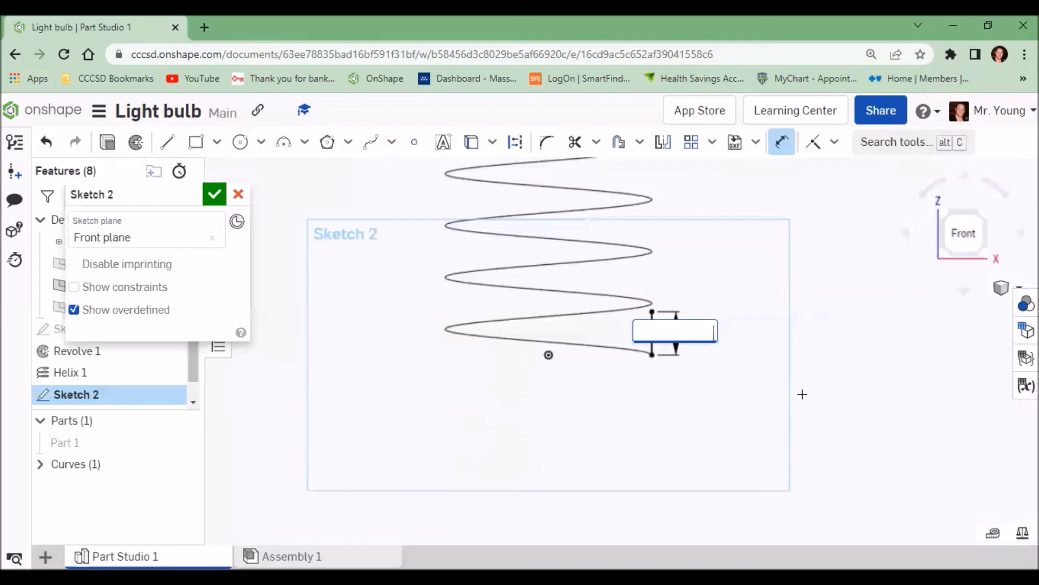
type(".24")
key("Return")
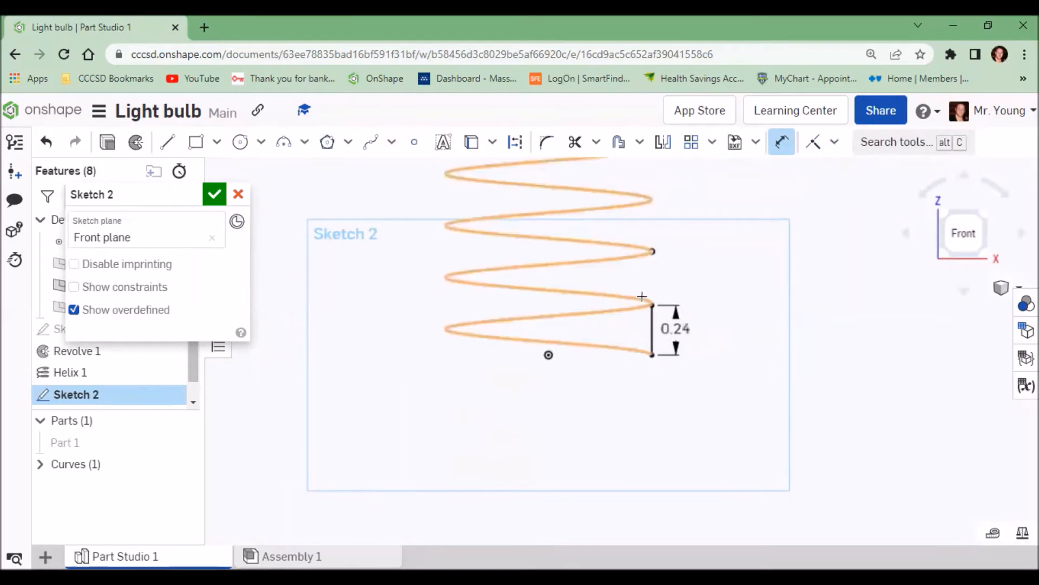
Step: Draw a horizontal line about 0.11 long from the midpoint of the vertical line, extending away from the helix
scroll(649, 304, "up", 5)
scroll(650, 304, "up", 3)
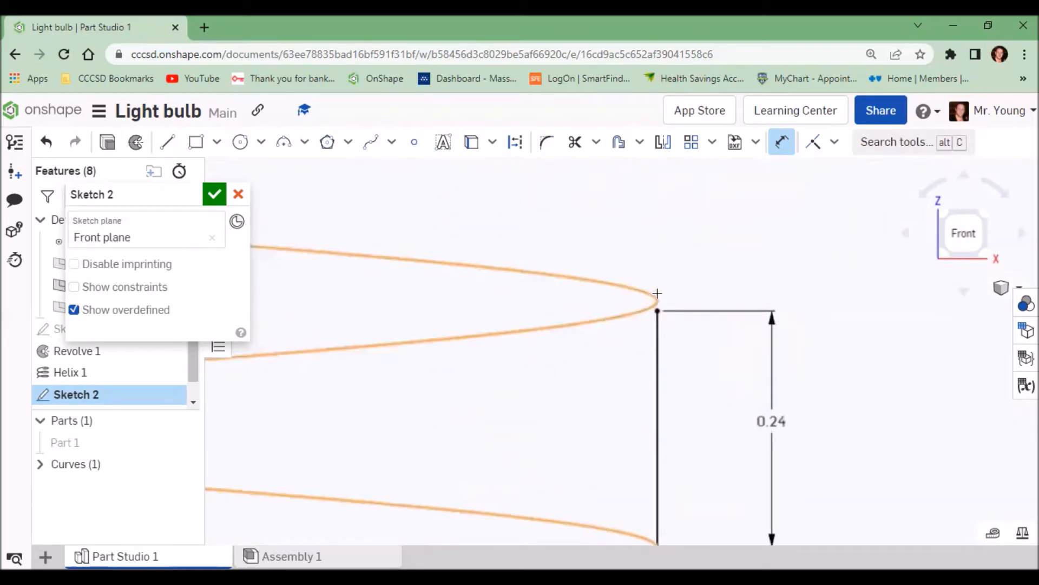
scroll(648, 324, "down", 4)
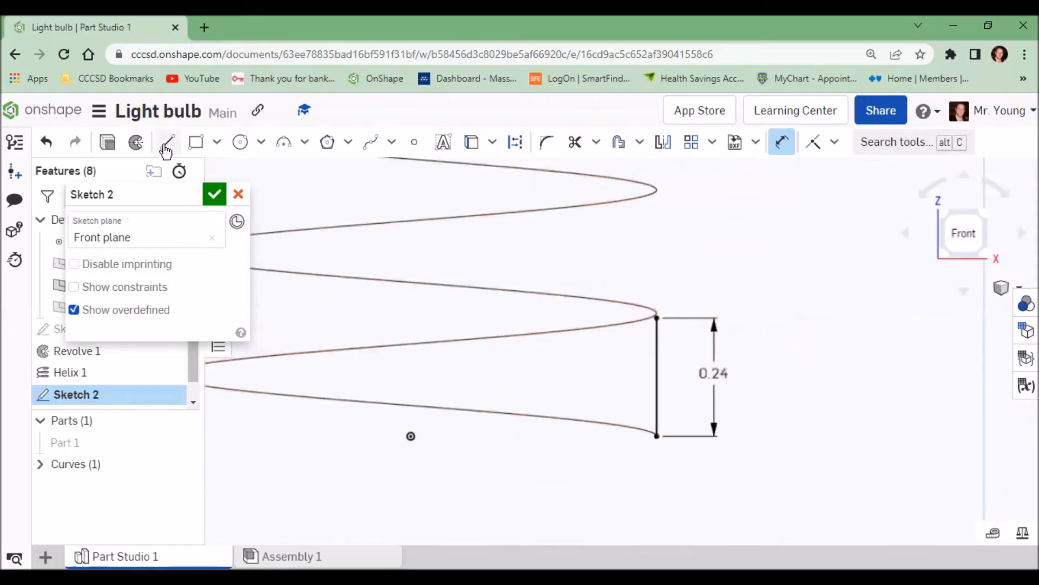
left_click(167, 143)
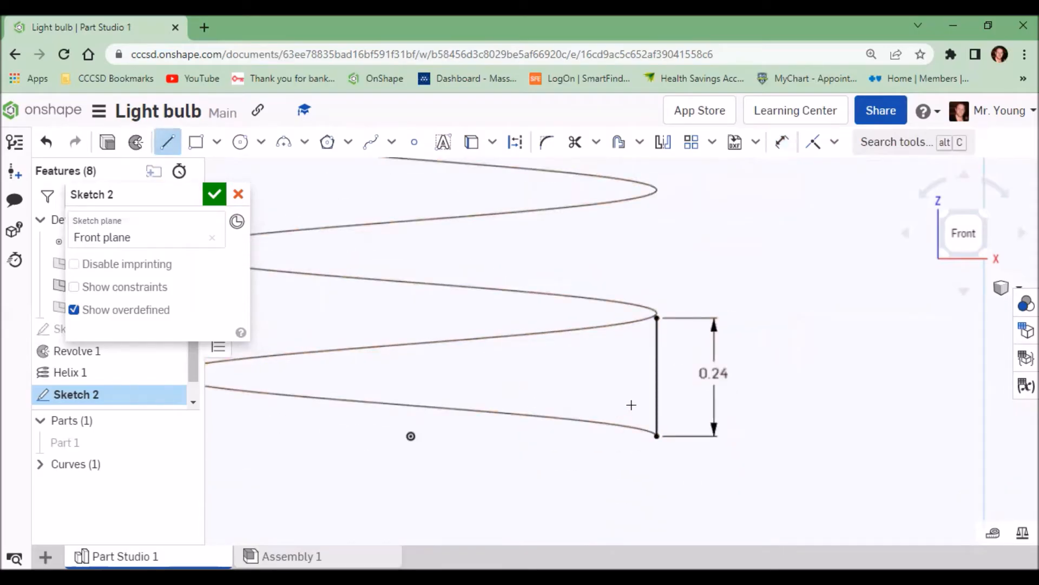
left_click(658, 377)
left_click(746, 376)
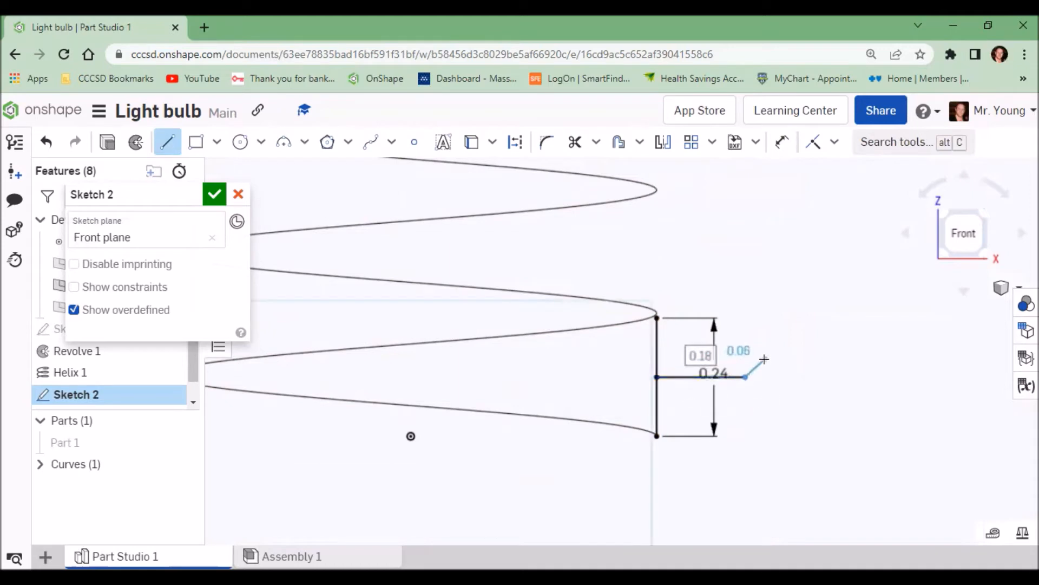
right_click(764, 358)
left_click(799, 110)
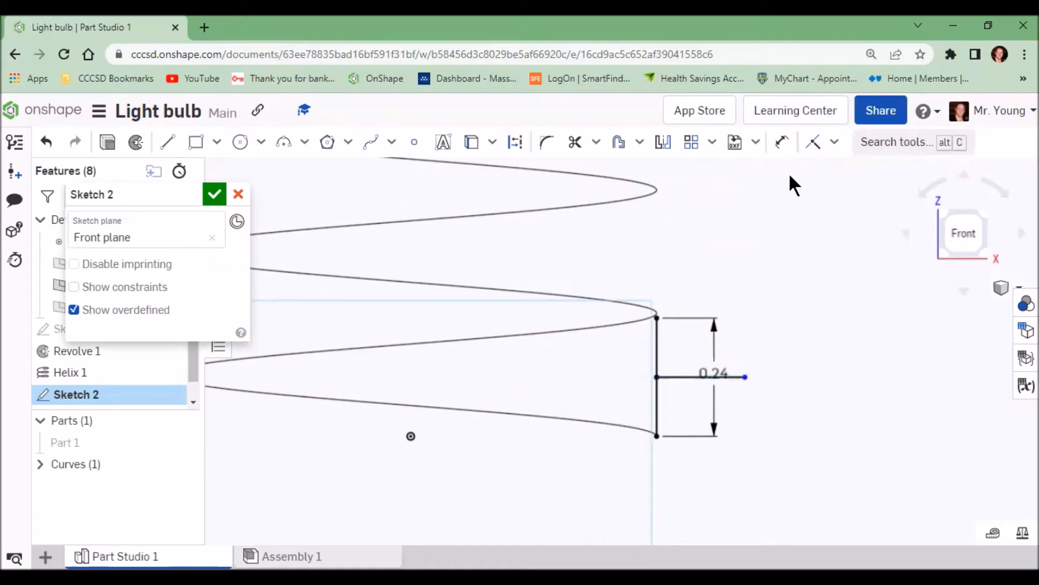
Step: Dimension the horizontal line's length to .125
left_click(782, 143)
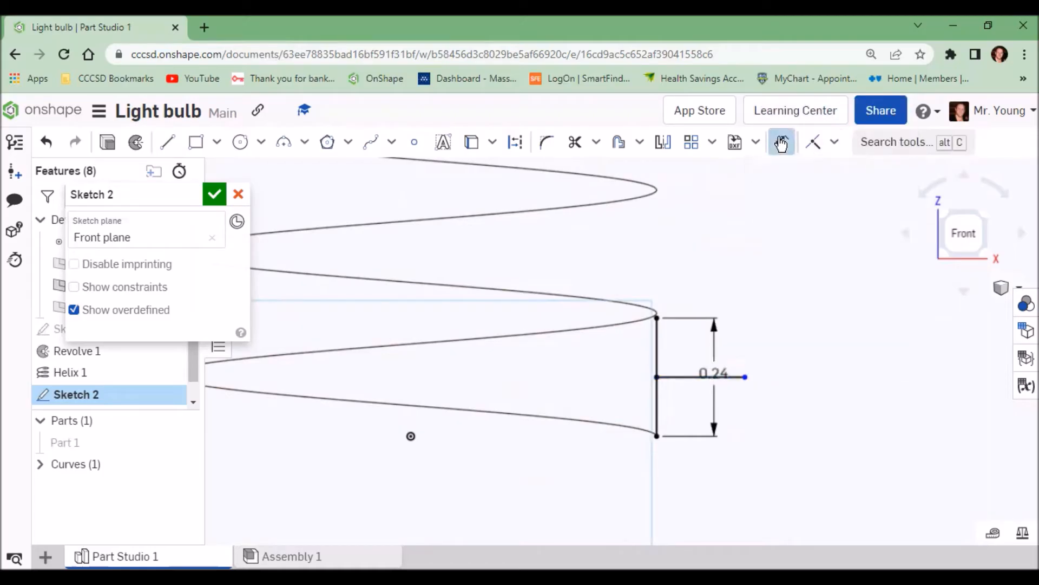
left_click(670, 376)
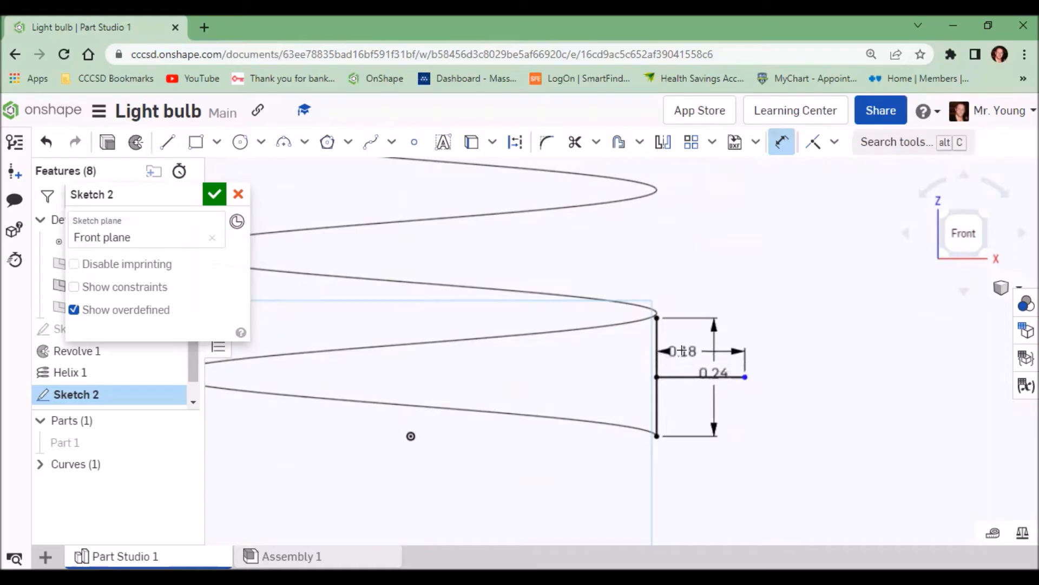
left_click(682, 351)
type(".12")
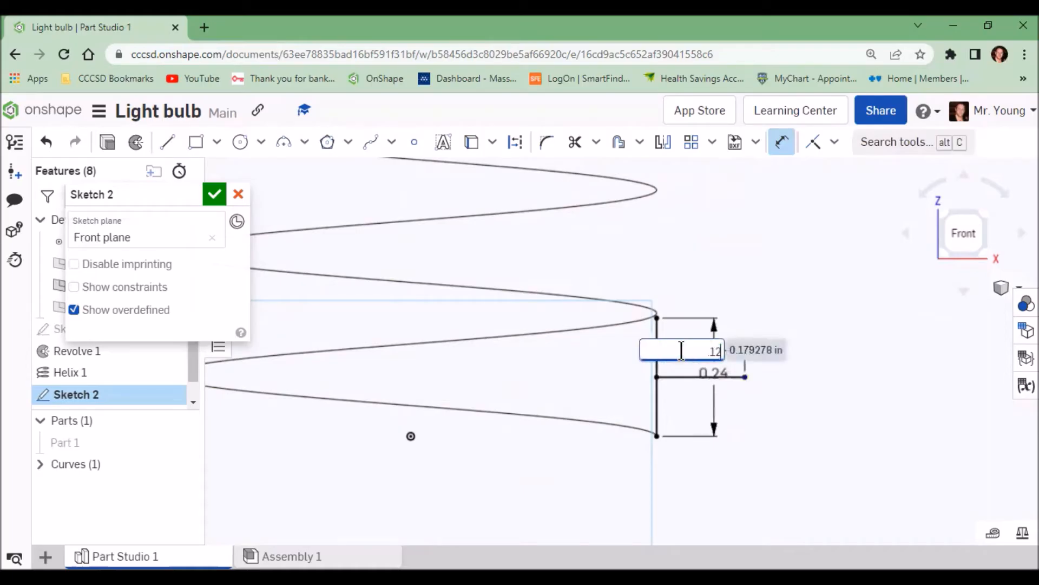
type("5")
key("Return")
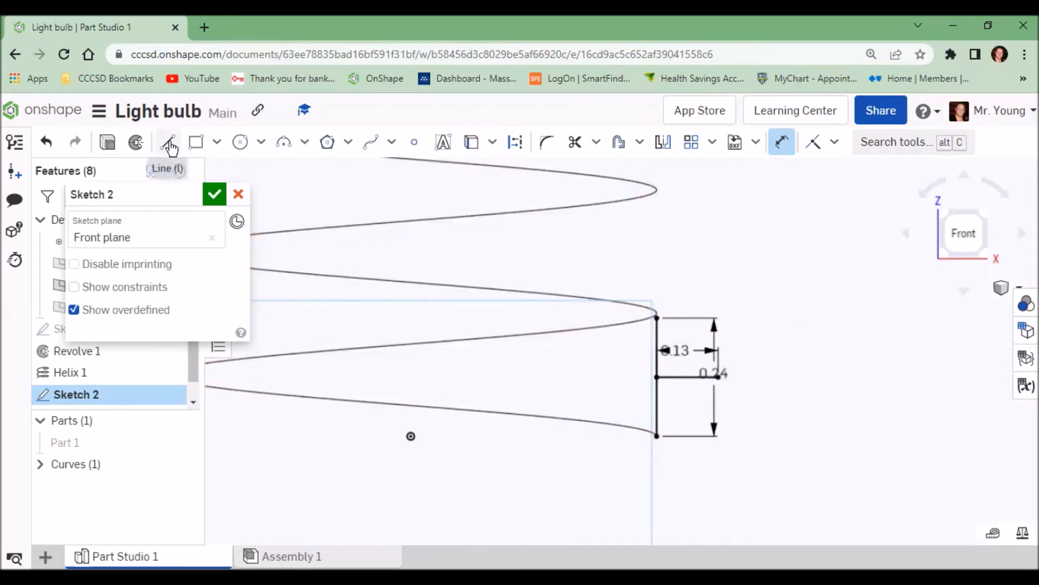
Step: Draw lines from both ends of the vertical line to the horizontal line's outer end, forming a triangular profile, and finish the sketch
left_click(168, 143)
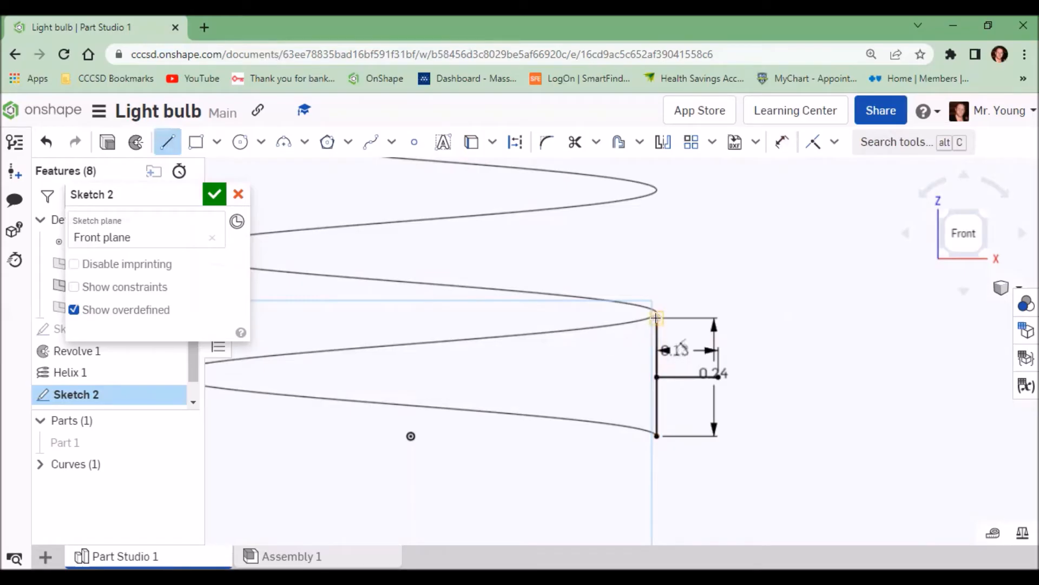
left_click(657, 318)
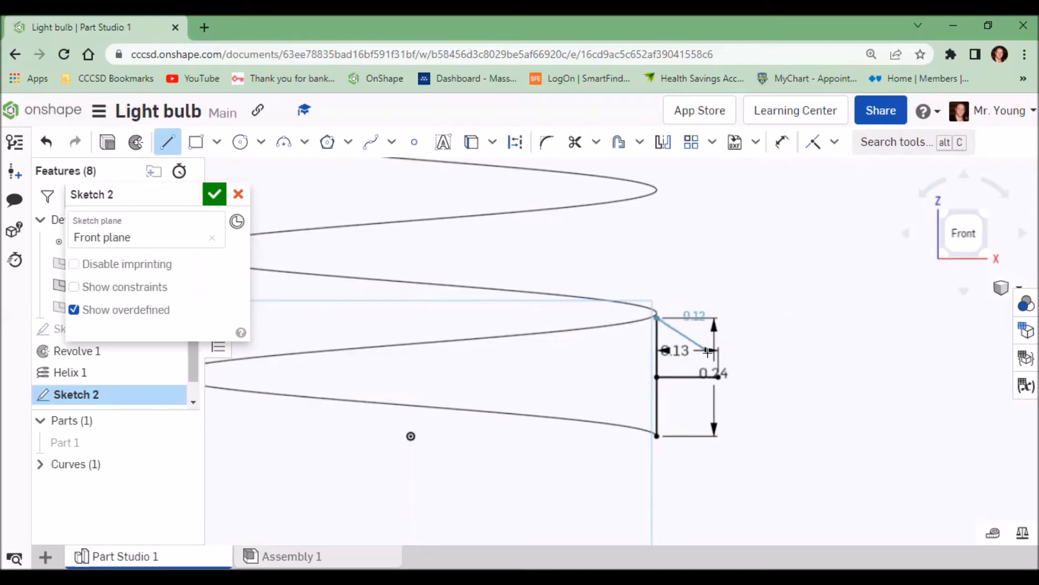
left_click(718, 376)
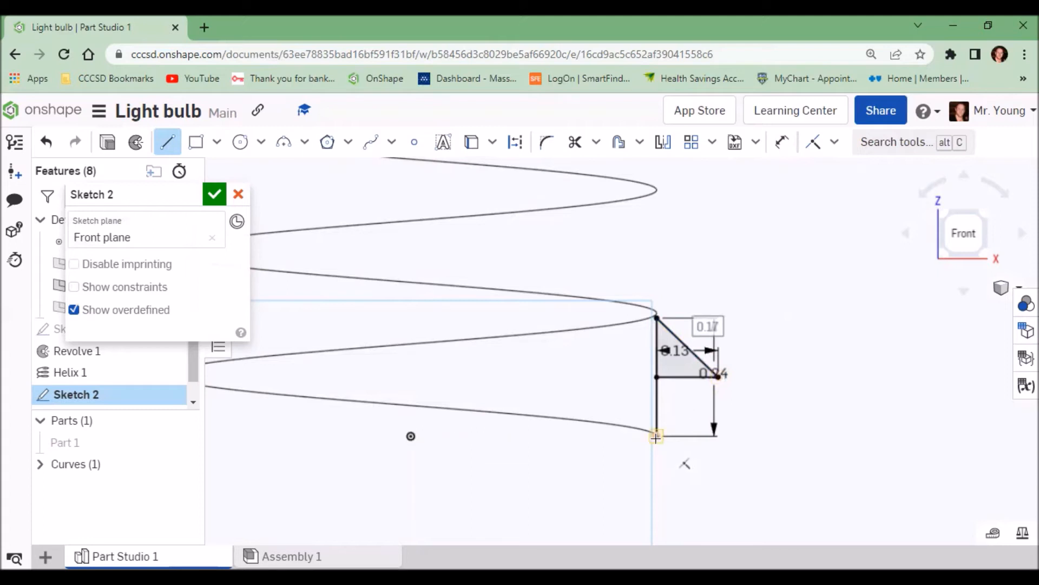
left_click(656, 436)
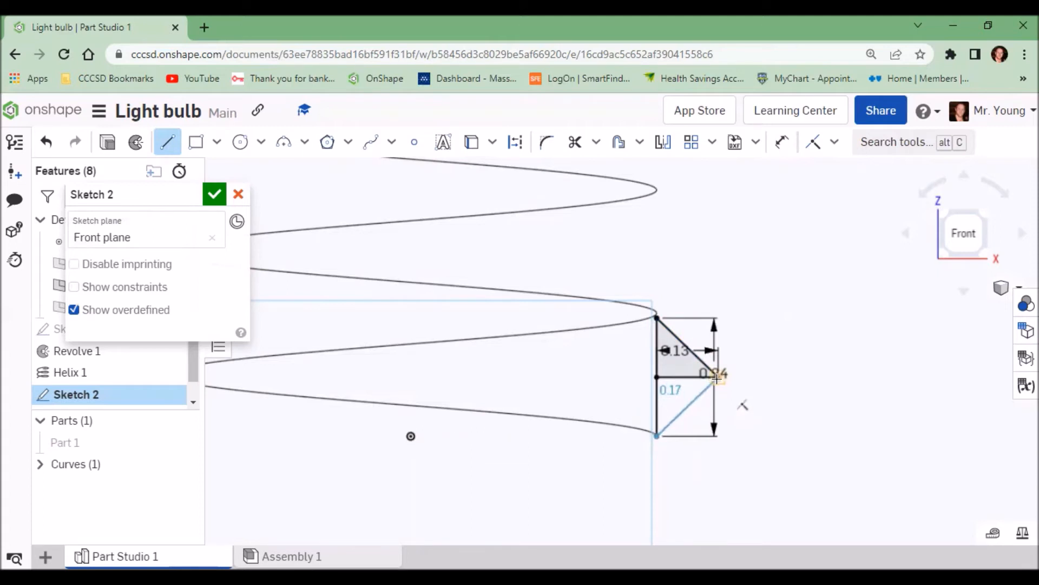
left_click(716, 377)
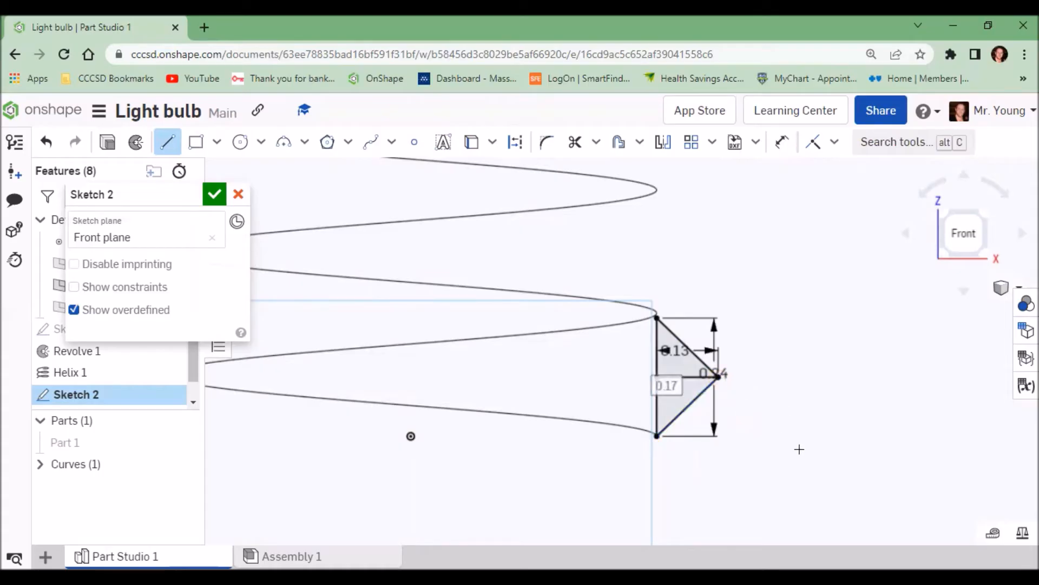
left_click(215, 195)
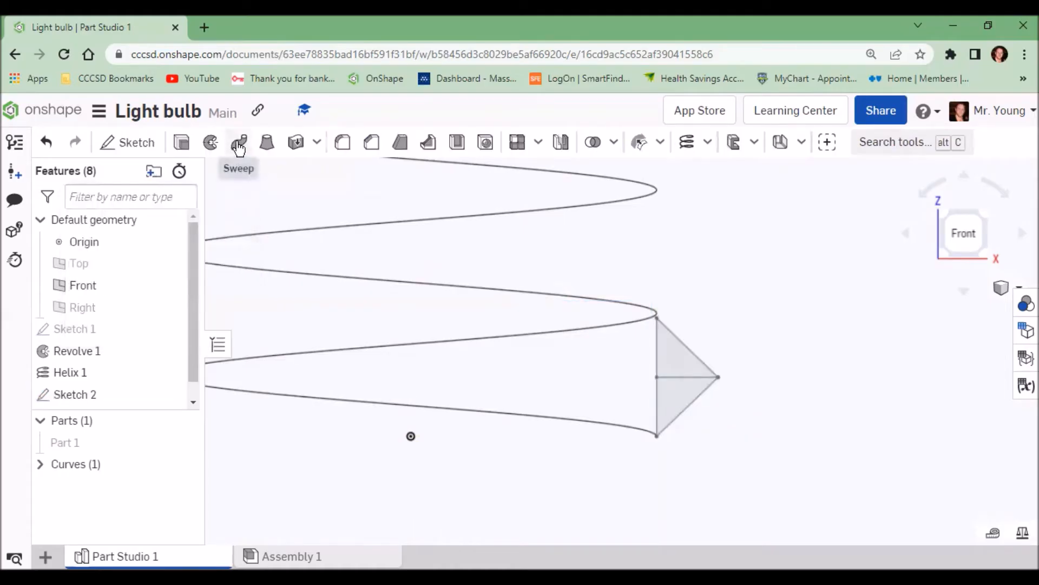
Step: Sweep both triangular sketch faces along the helix curve as a new solid
left_click(239, 145)
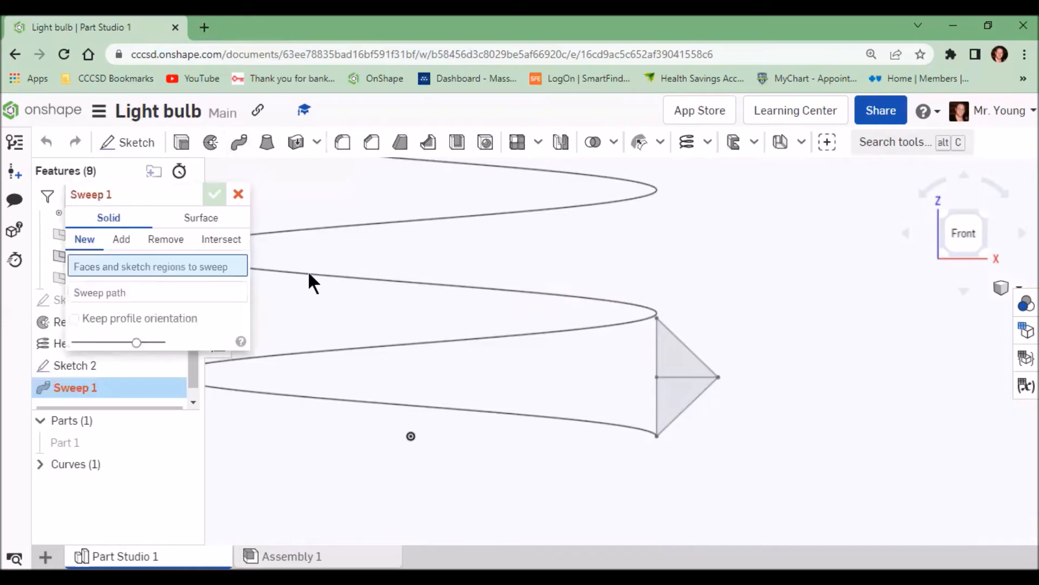
left_click(673, 363)
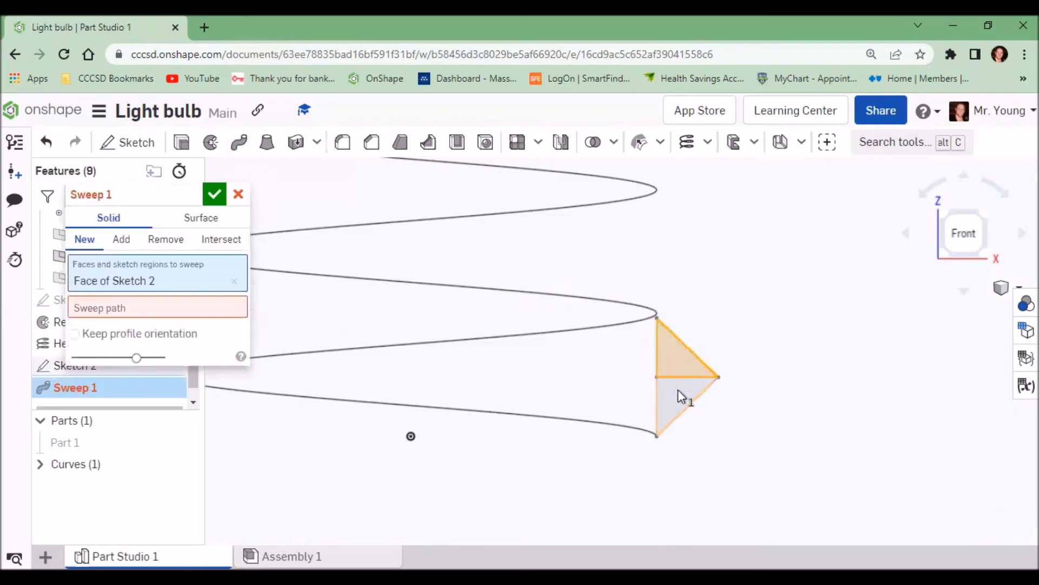
left_click(677, 391)
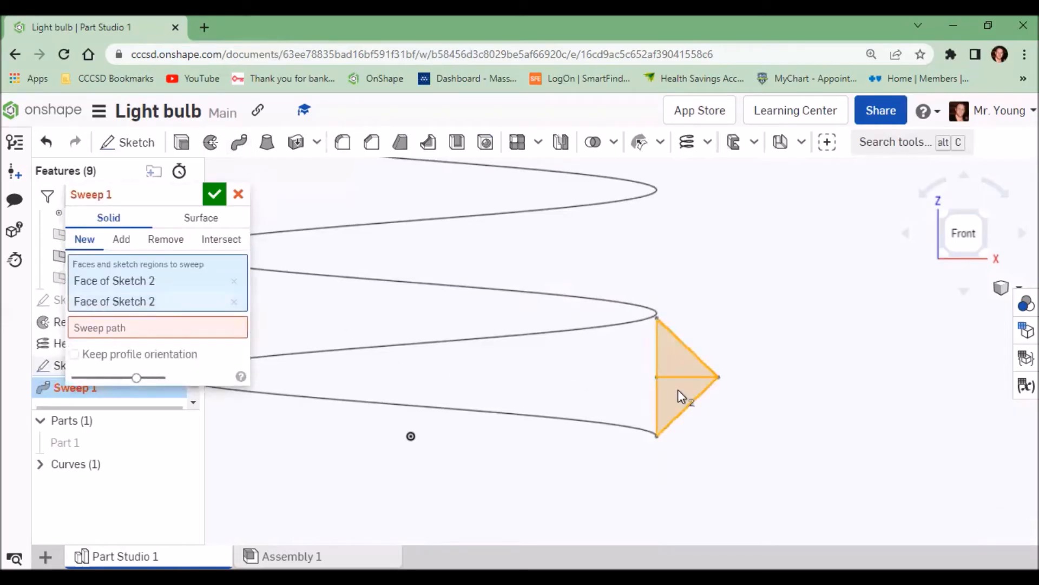
left_click(124, 327)
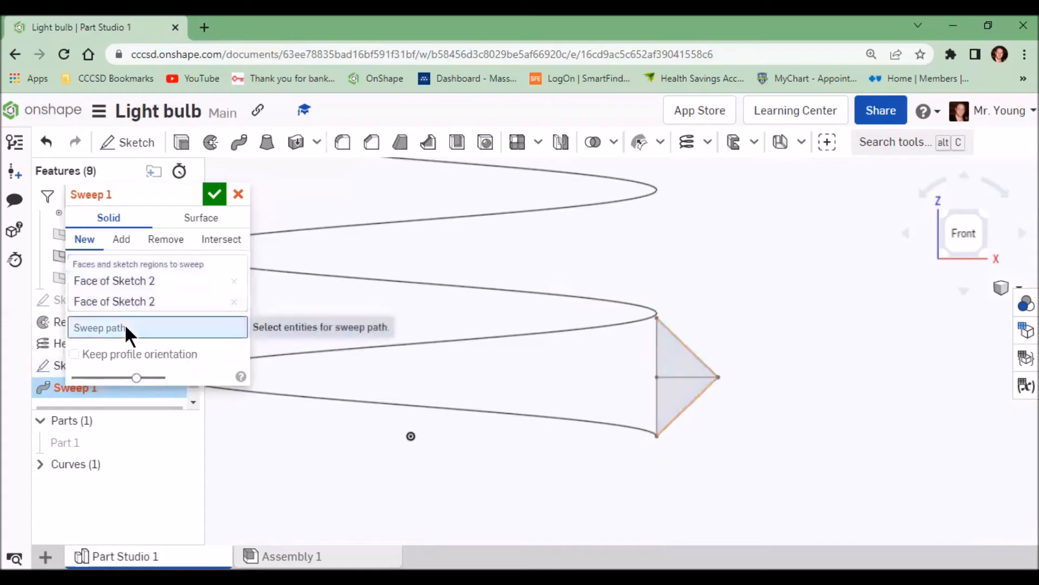
left_click(483, 419)
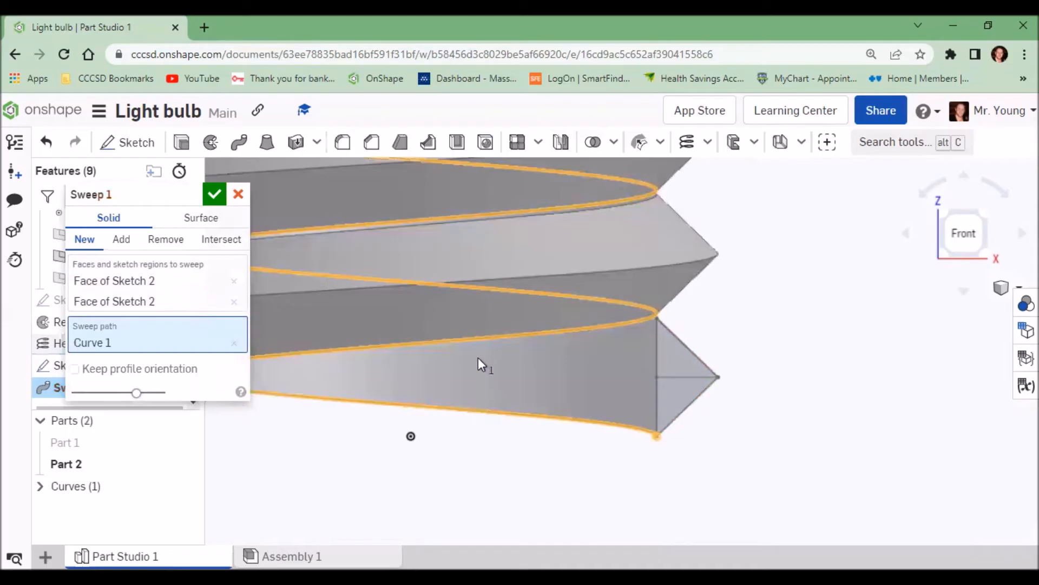
scroll(561, 389, "down", 5)
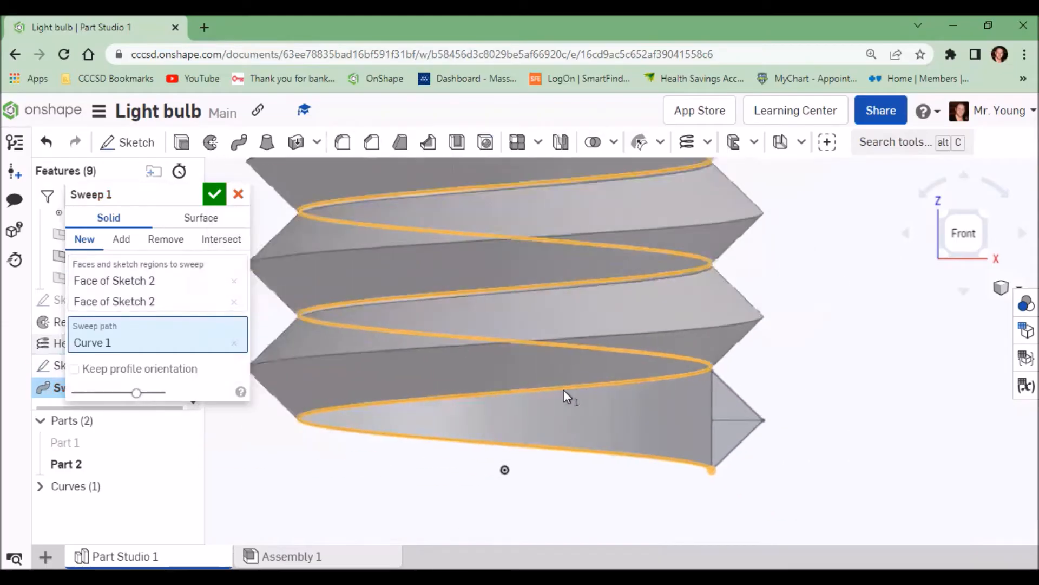
scroll(565, 406, "down", 5)
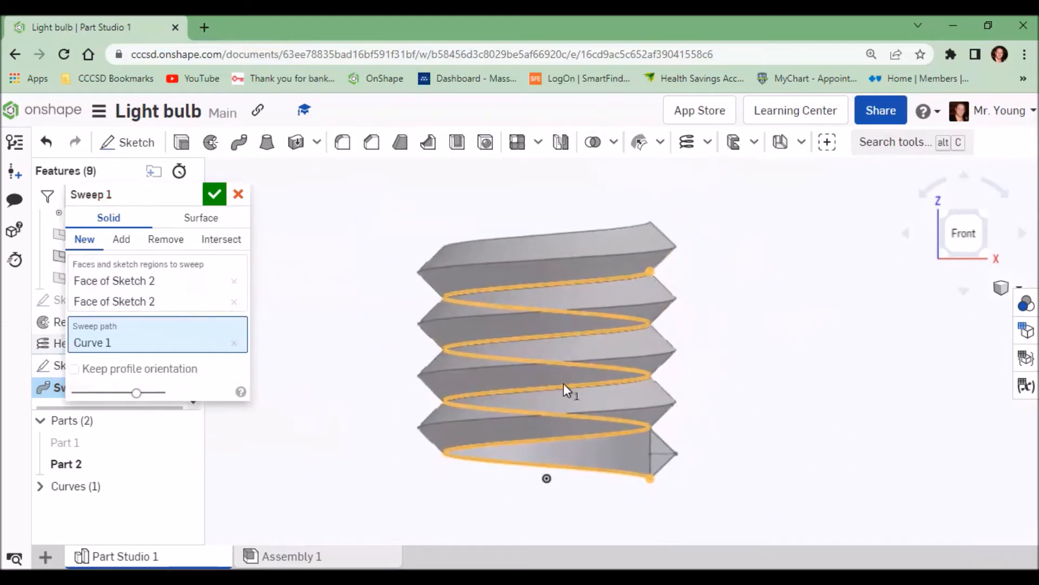
right_click_drag(550, 413, 553, 435)
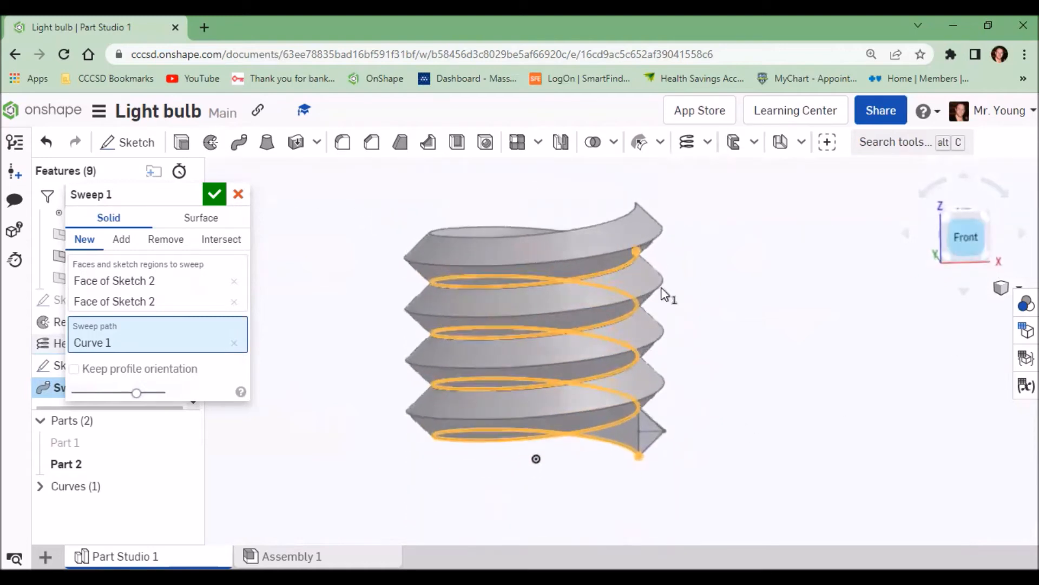
left_click(214, 193)
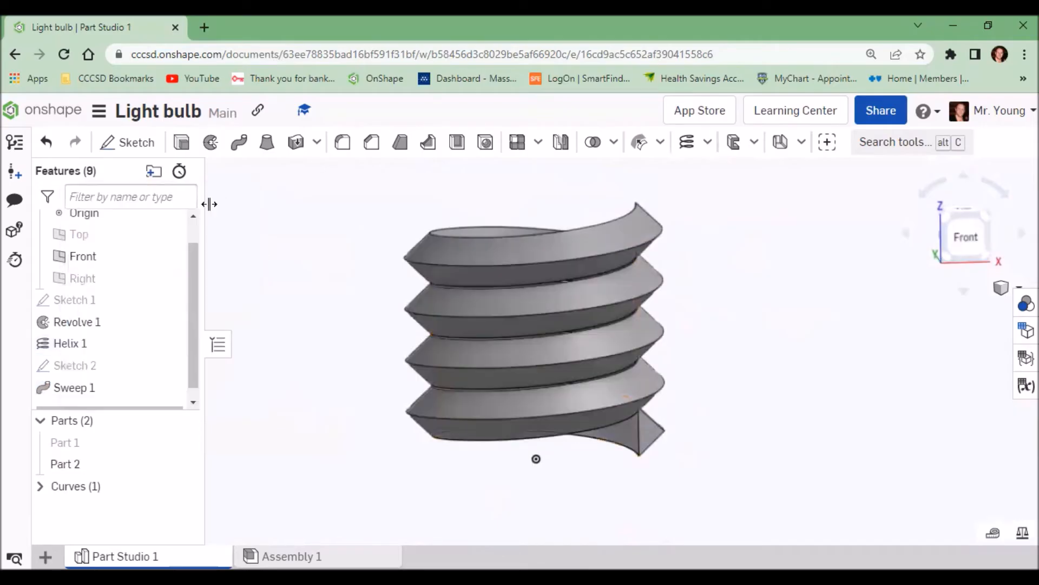
Step: Start a new sketch on the Front plane and draw a rectangle from the origin about 0.5 wide and 1.51 tall
left_click(962, 237)
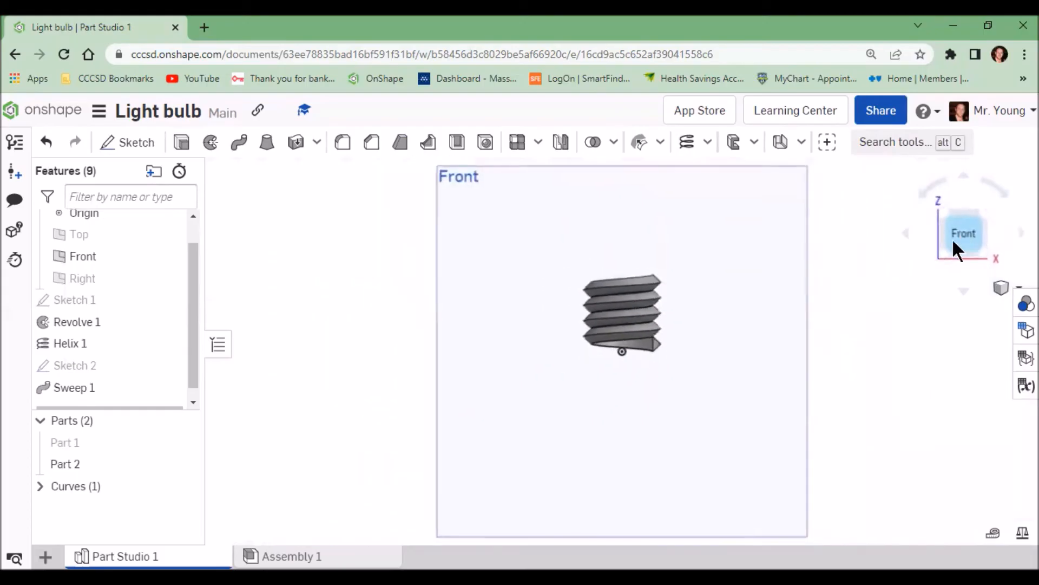
middle_click_drag(677, 297, 657, 375)
scroll(657, 365, "down", 1)
scroll(656, 366, "up", 2)
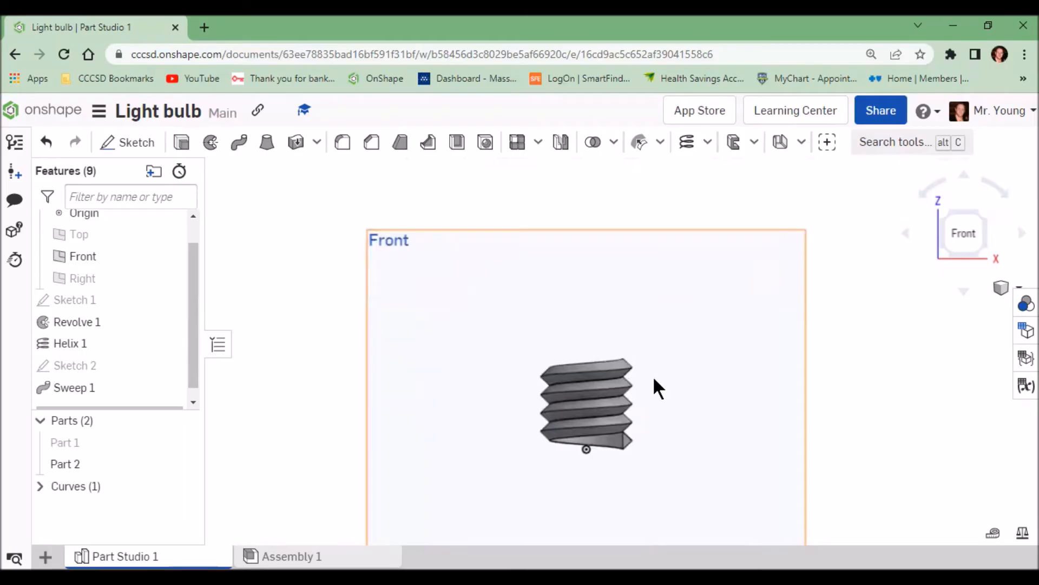
left_click(132, 144)
left_click(390, 250)
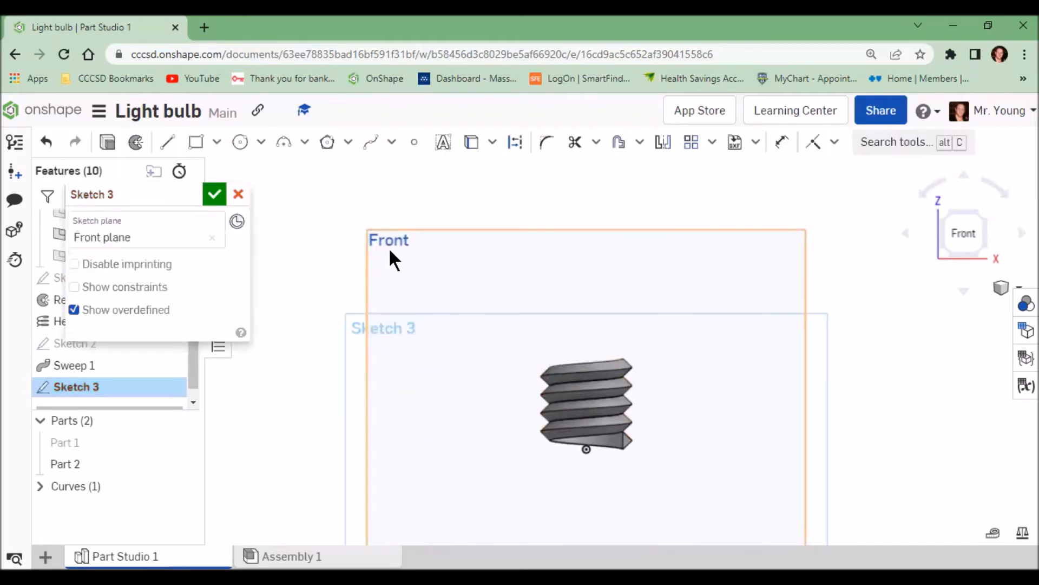
left_click(196, 146)
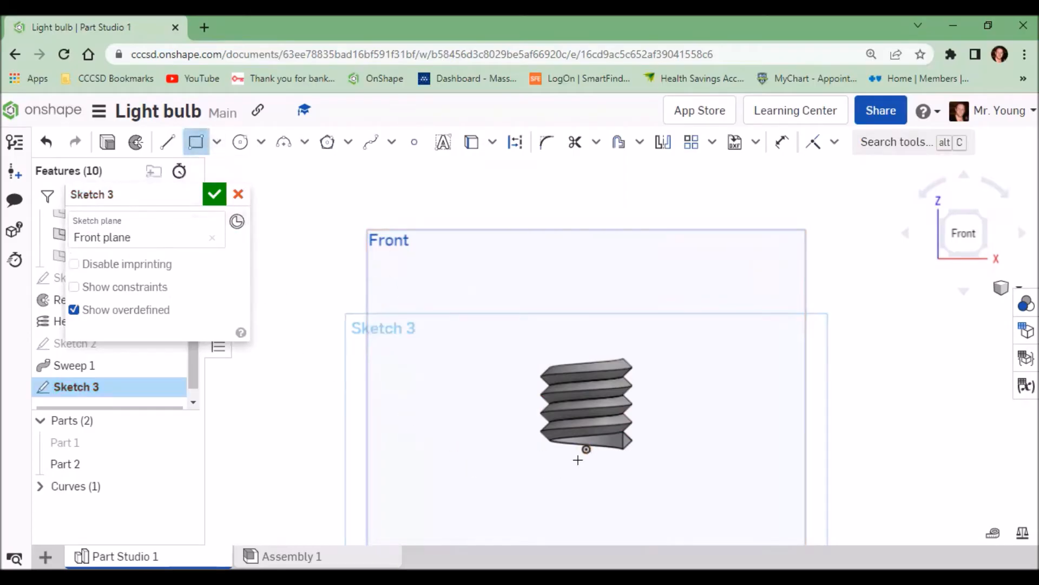
scroll(577, 460, "up", 5)
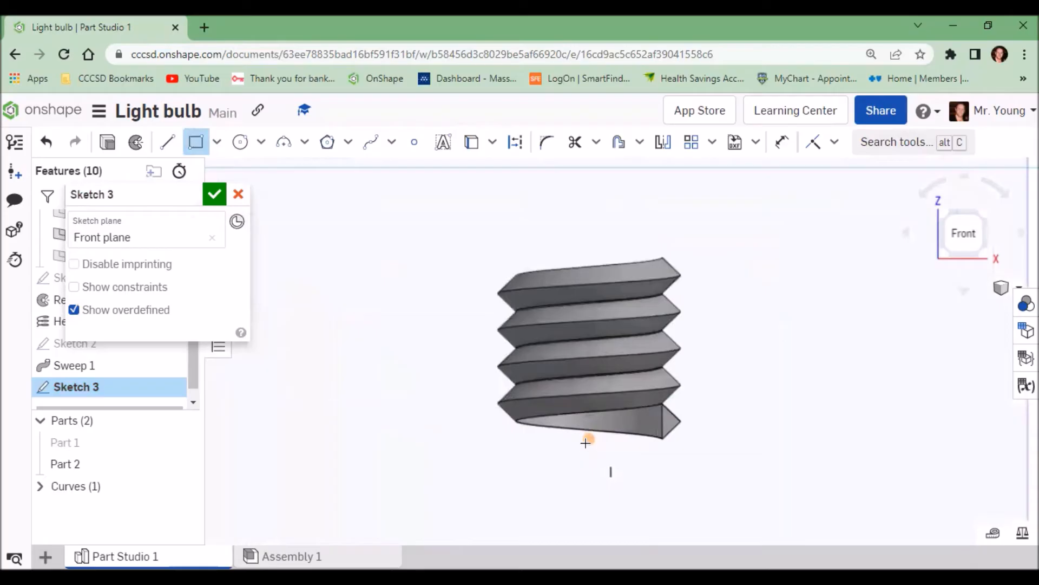
left_click(590, 438)
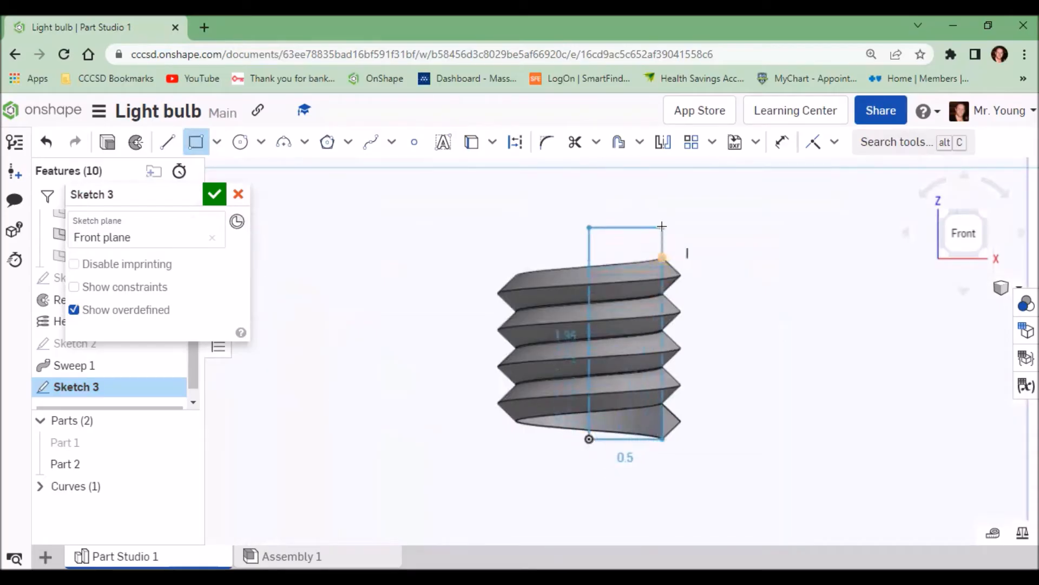
left_click(661, 218)
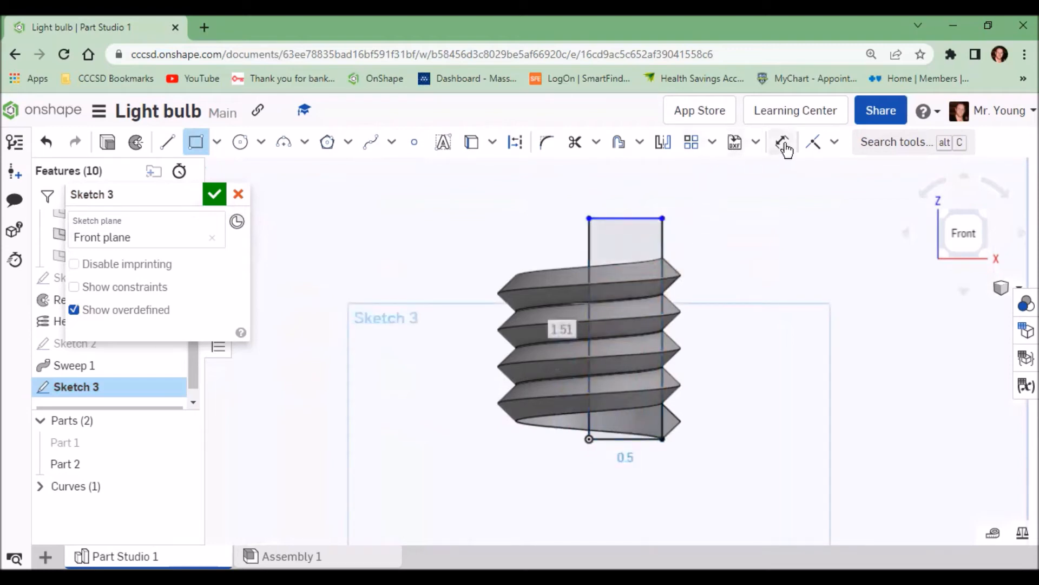
Step: Dimension the rectangle's top width at 0.5 and set its height to 1.1
left_click(783, 144)
left_click(624, 218)
left_click(626, 201)
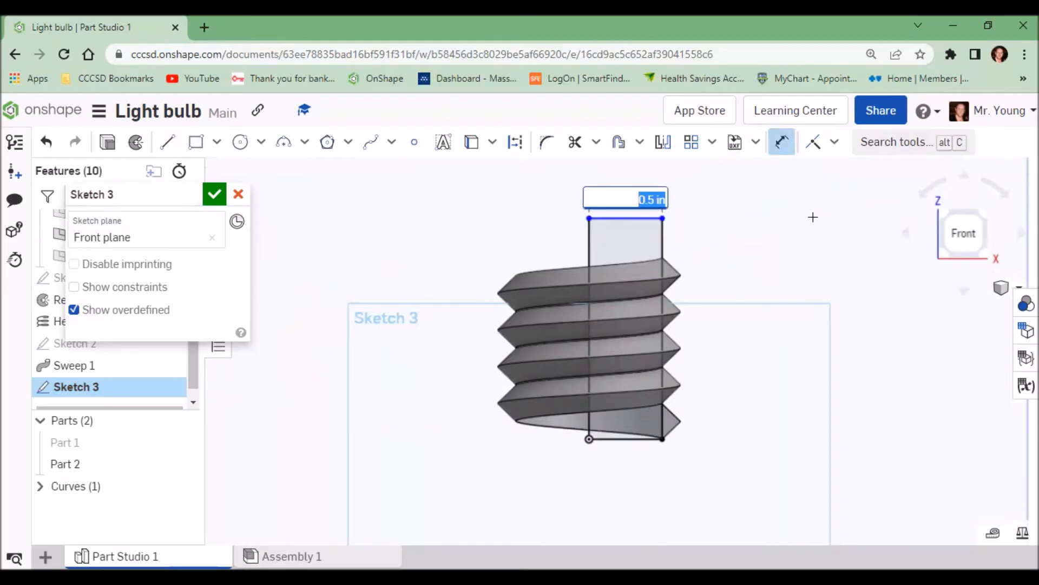
key("Return")
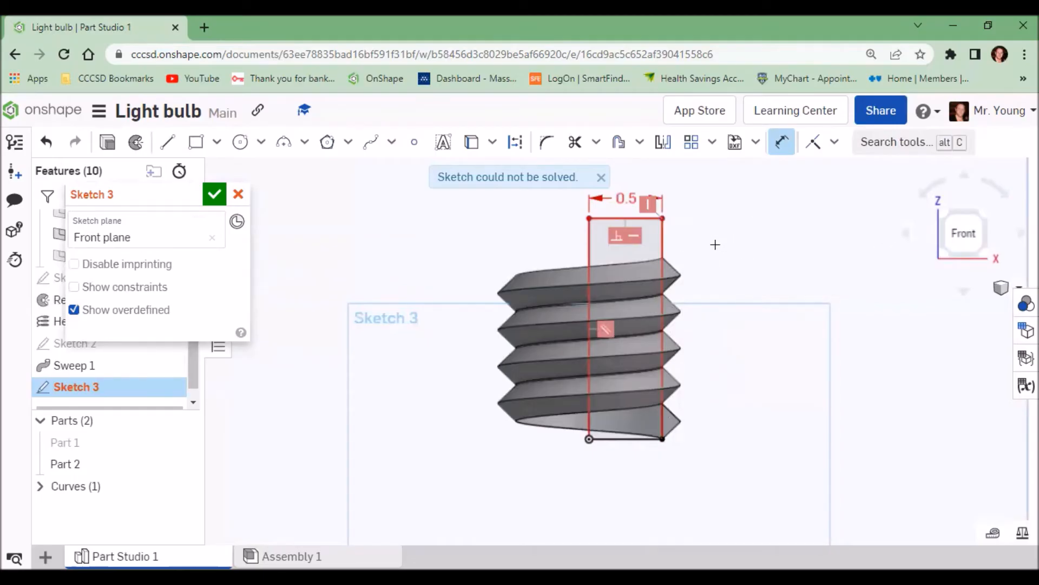
left_click(663, 246)
left_click(703, 265)
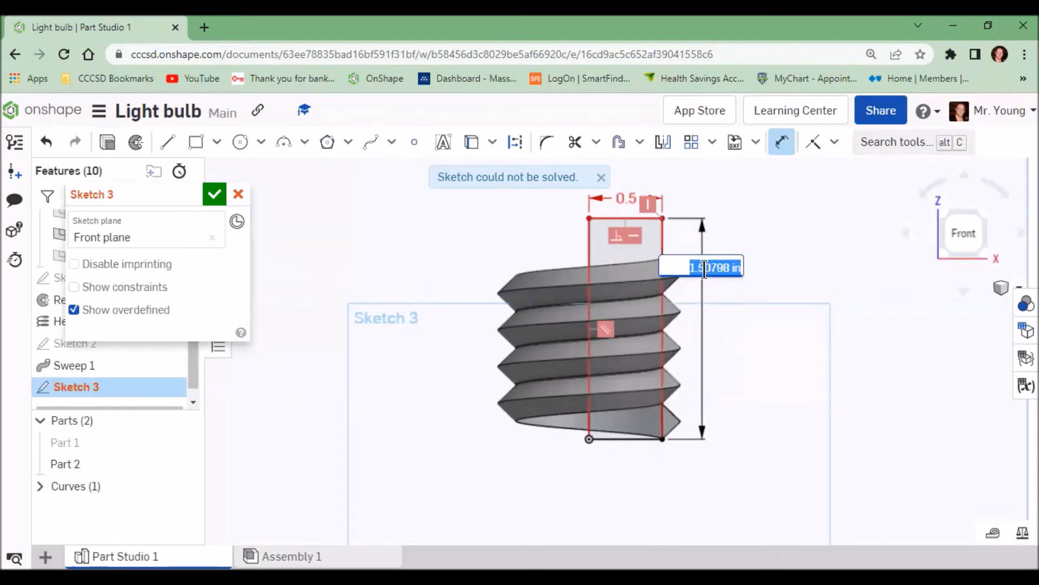
type("1.1")
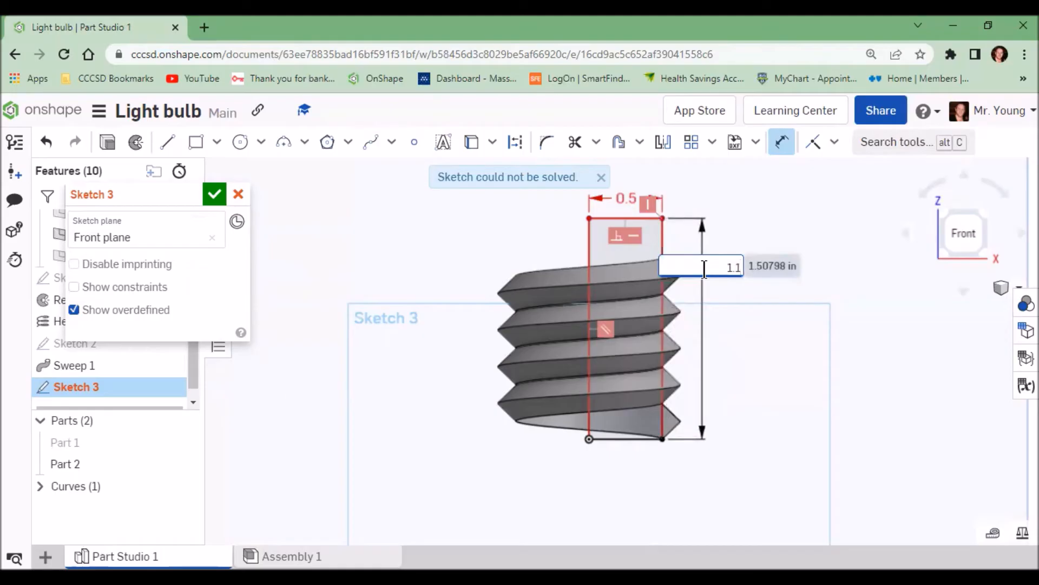
key("Return")
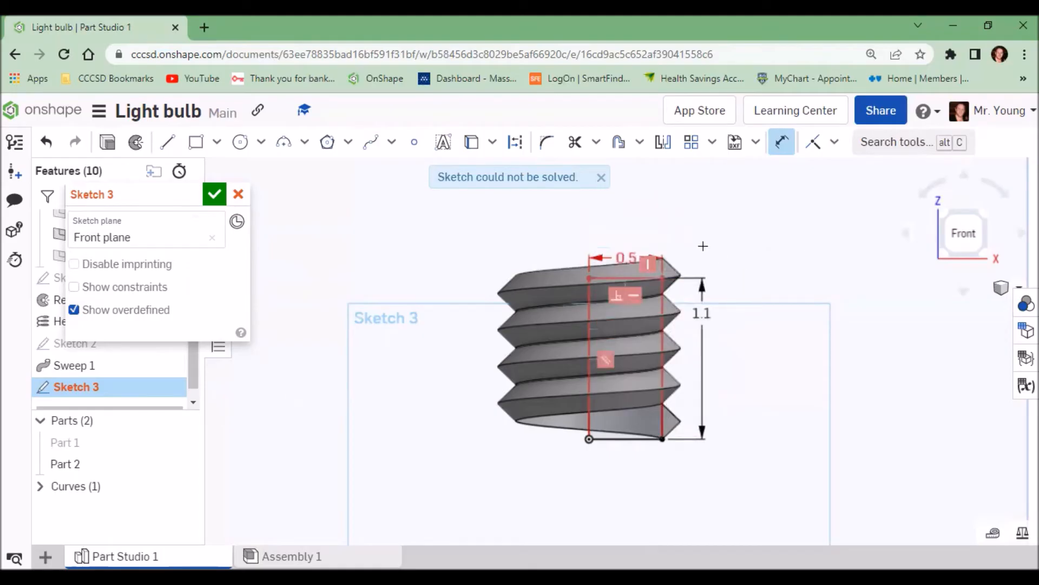
Step: Draw a circle centred on the vertical axis above the rectangle and dimension its diameter to 3.12
scroll(819, 289, "down", 1)
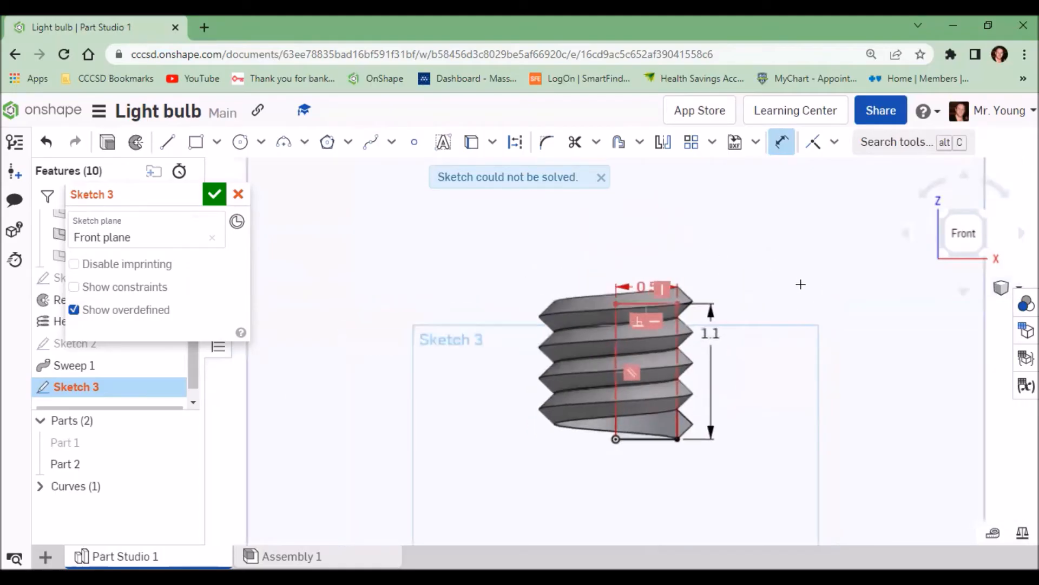
scroll(790, 260, "down", 1)
mouse_move(790, 260)
middle_mouse_down()
mouse_move(754, 330)
mouse_move(719, 352)
mouse_move(717, 339)
middle_mouse_up()
scroll(754, 330, "up", 1)
scroll(765, 304, "down", 1)
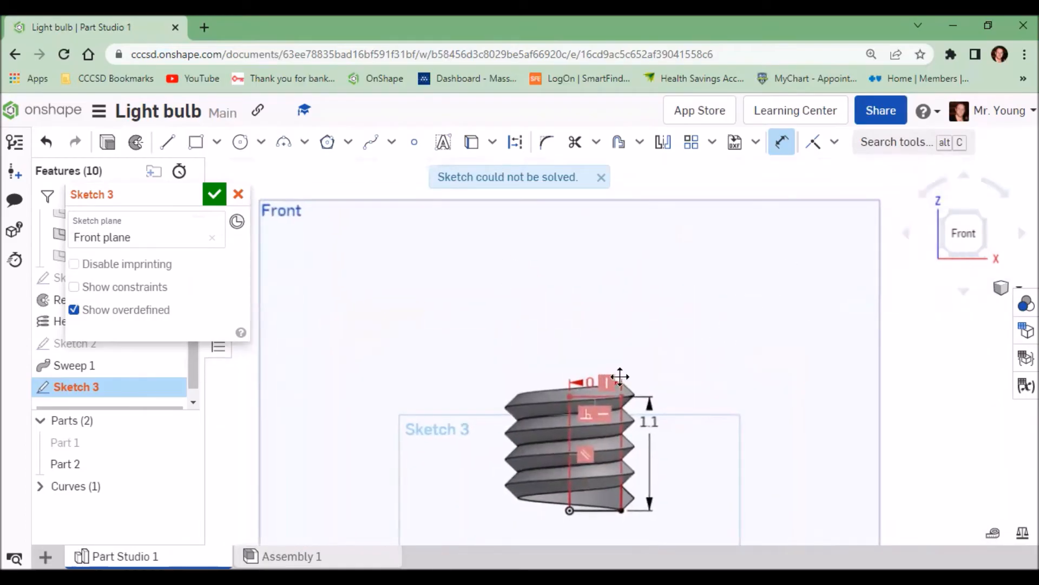
scroll(621, 370, "down", 2)
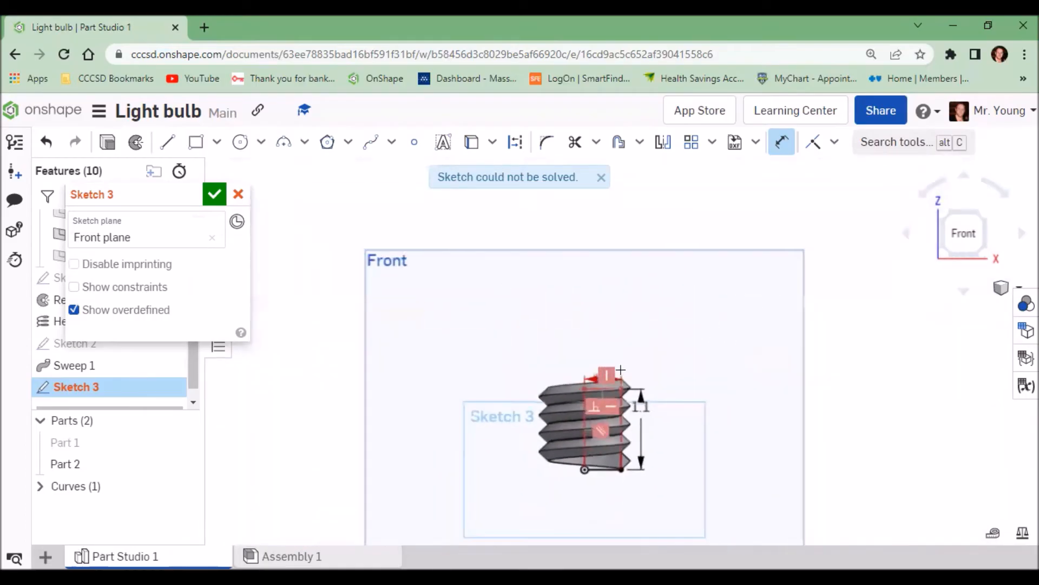
left_click(240, 142)
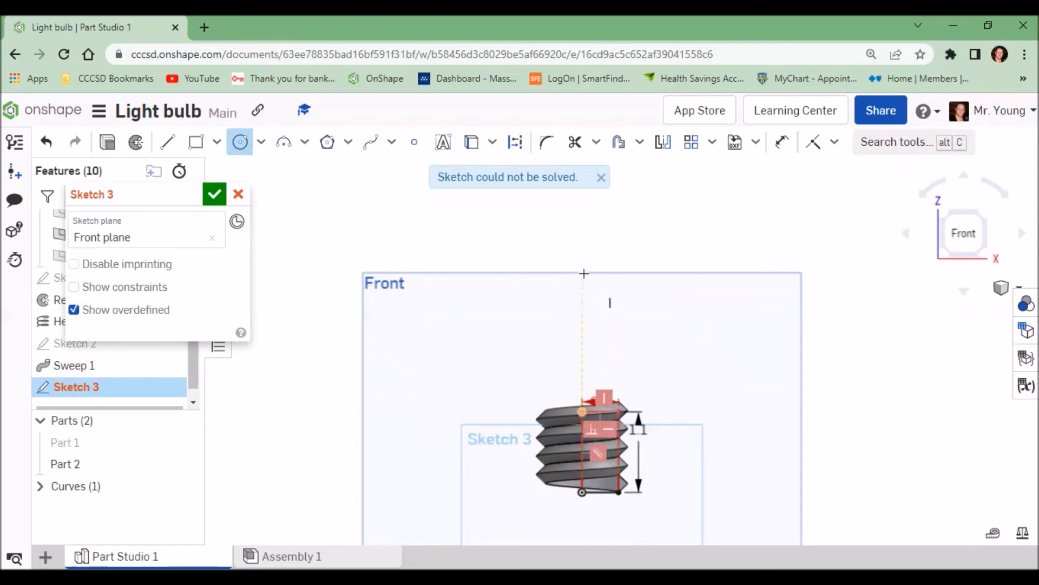
left_click(581, 237)
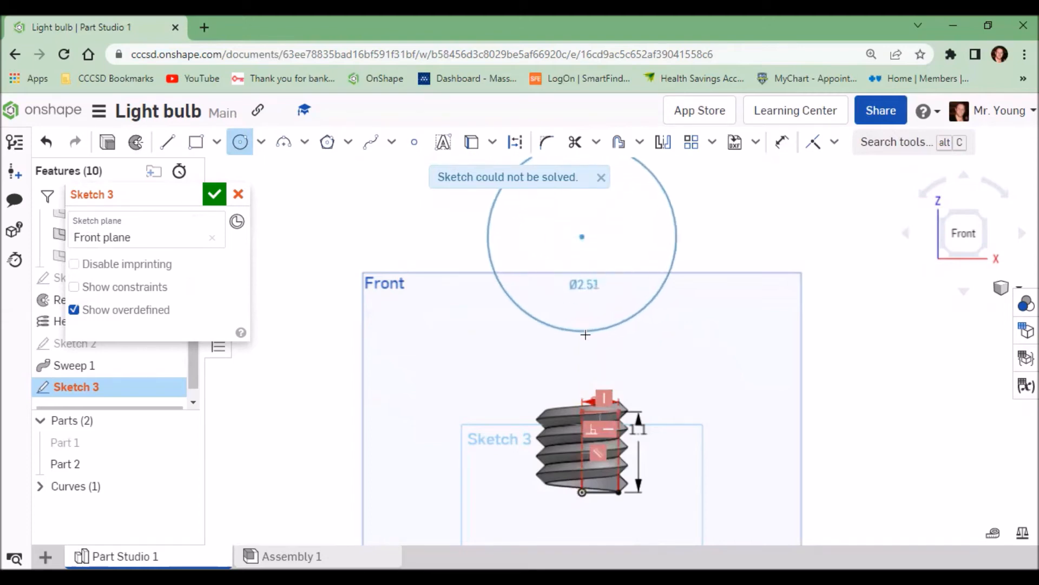
left_click(596, 357)
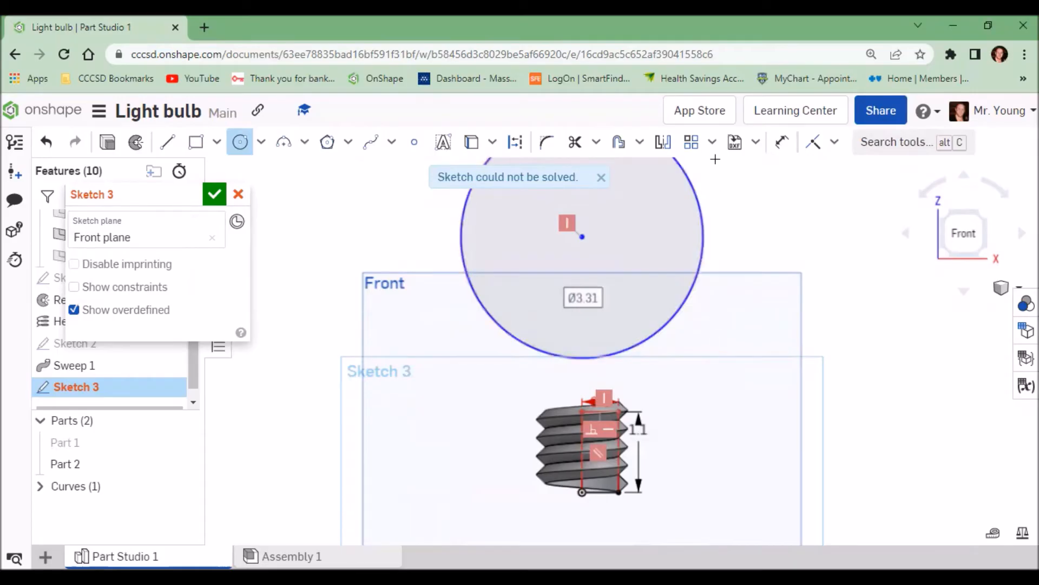
left_click(782, 142)
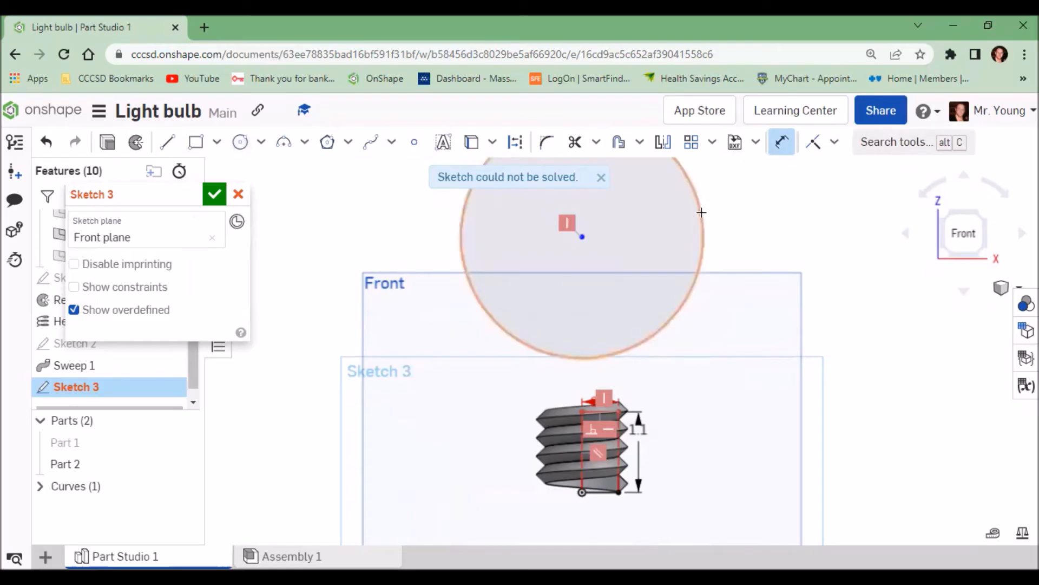
left_click(702, 213)
left_click(736, 213)
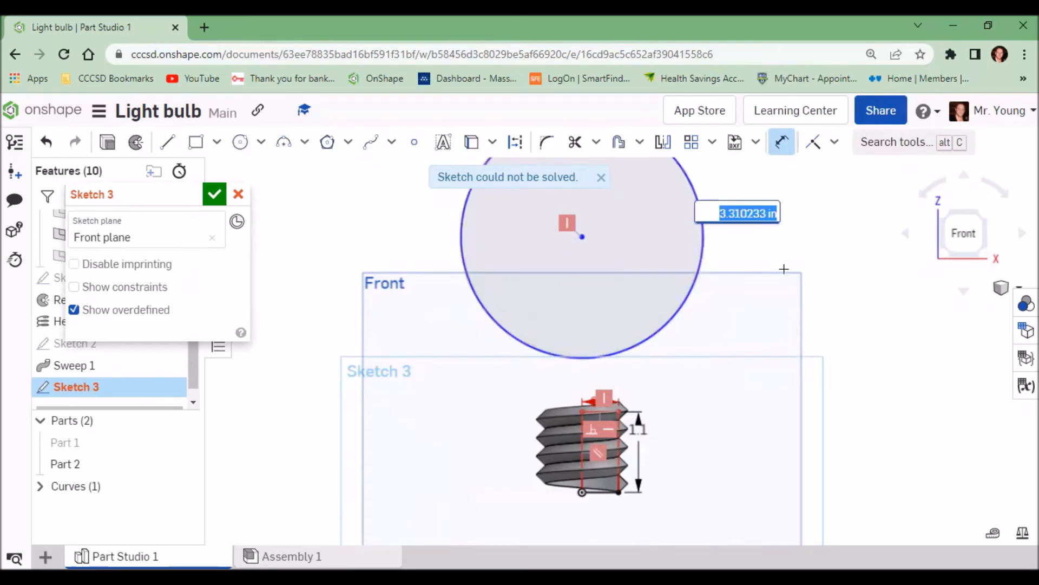
key("BackSpace")
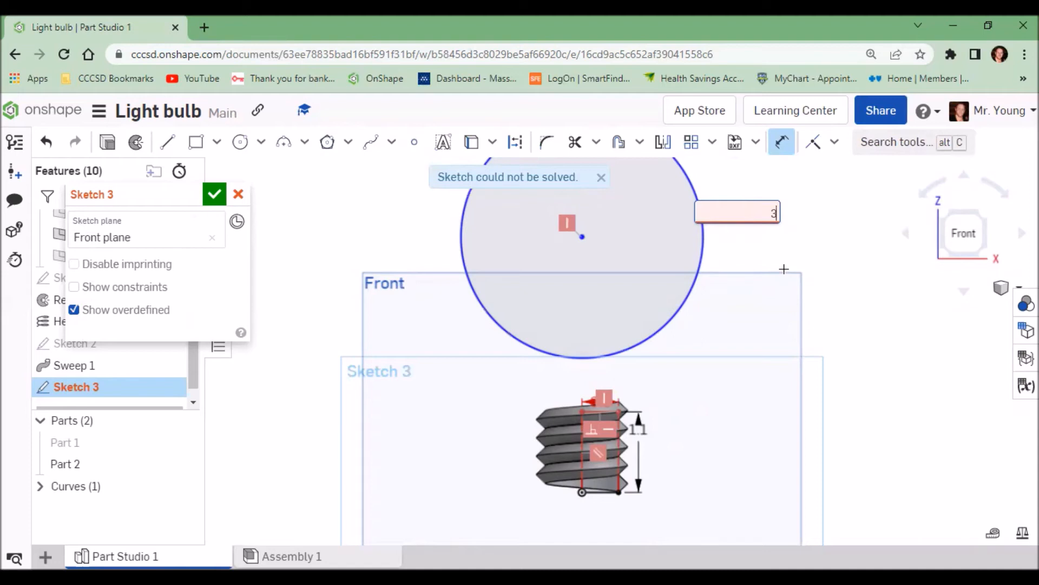
type("125")
key("Return")
key("Escape")
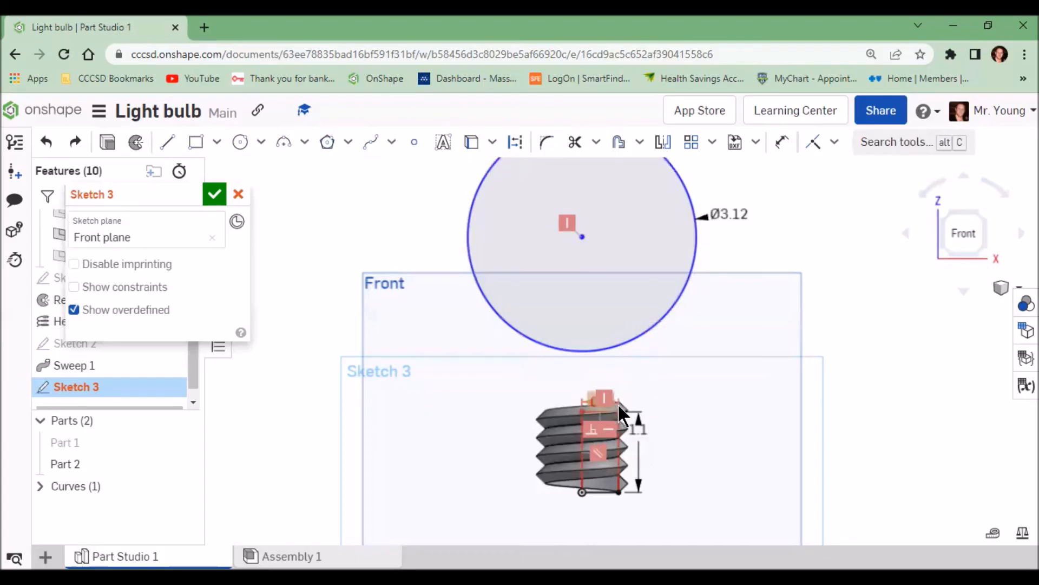
Step: Draw a 3-point arc from the rectangle's top outer corner to the circle, with a radius of about 1.73
left_click(284, 145)
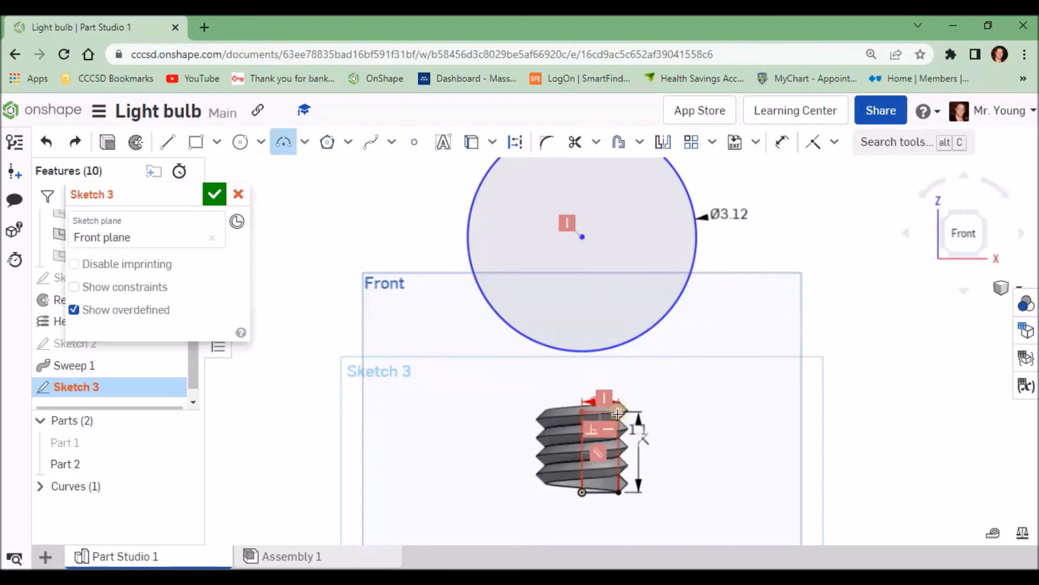
scroll(617, 414, "down", 1)
scroll(617, 414, "up", 4)
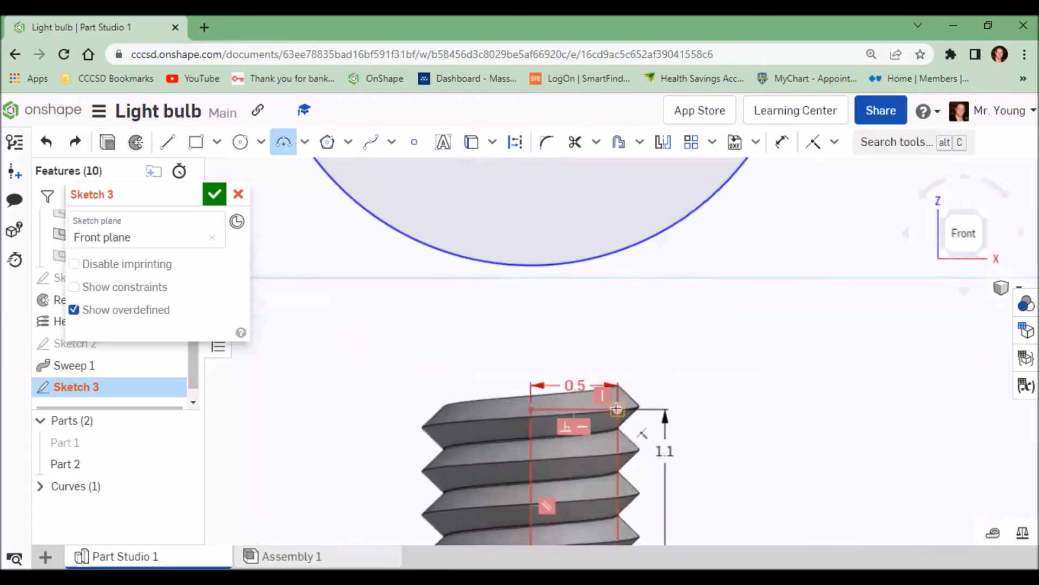
left_click(617, 409)
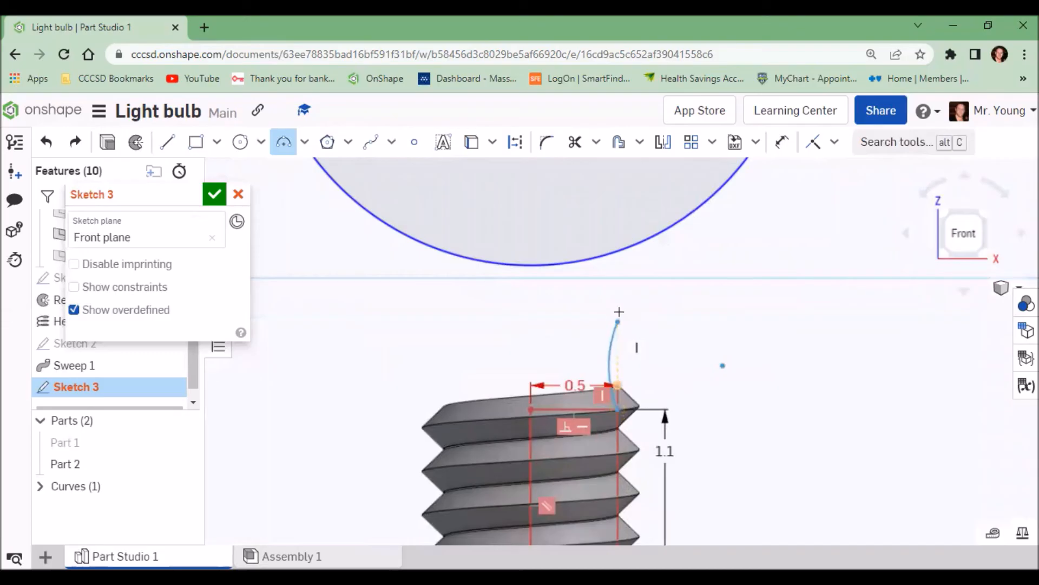
scroll(614, 347, "down", 3)
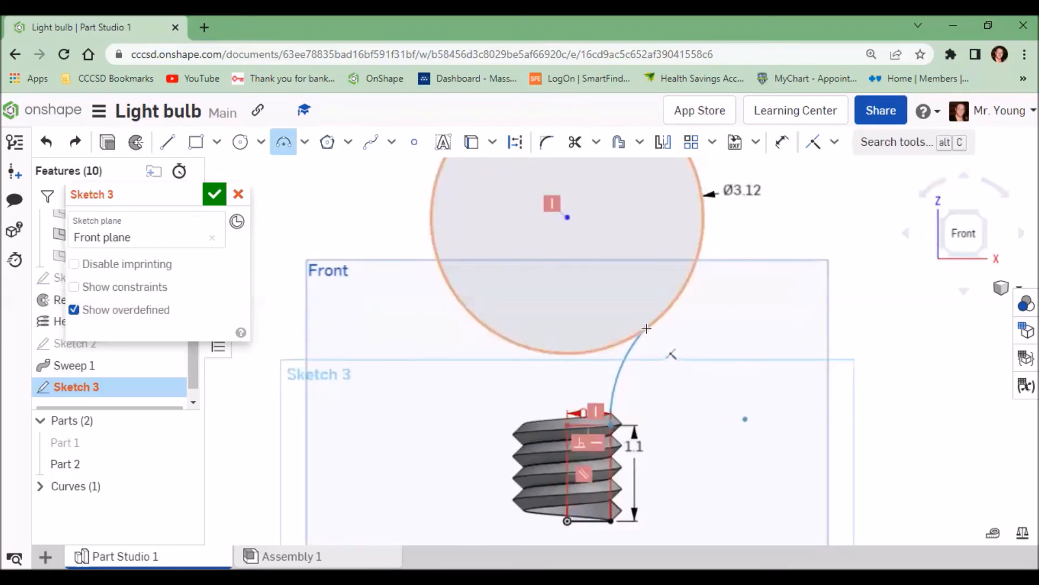
left_click(644, 332)
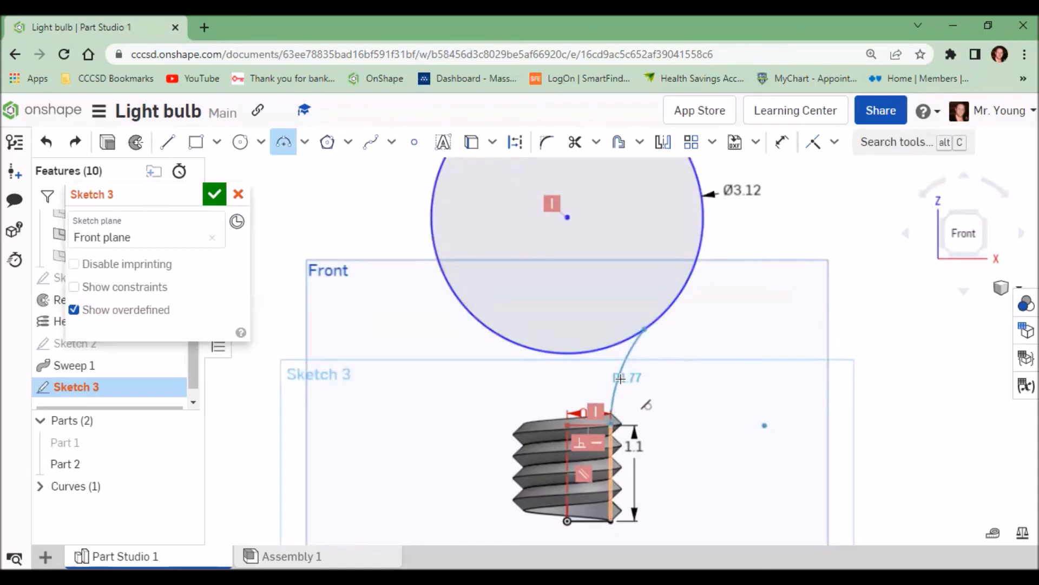
mouse_move(617, 379)
left_mouse_down()
mouse_move(733, 433)
mouse_move(706, 428)
mouse_move(624, 366)
left_mouse_up()
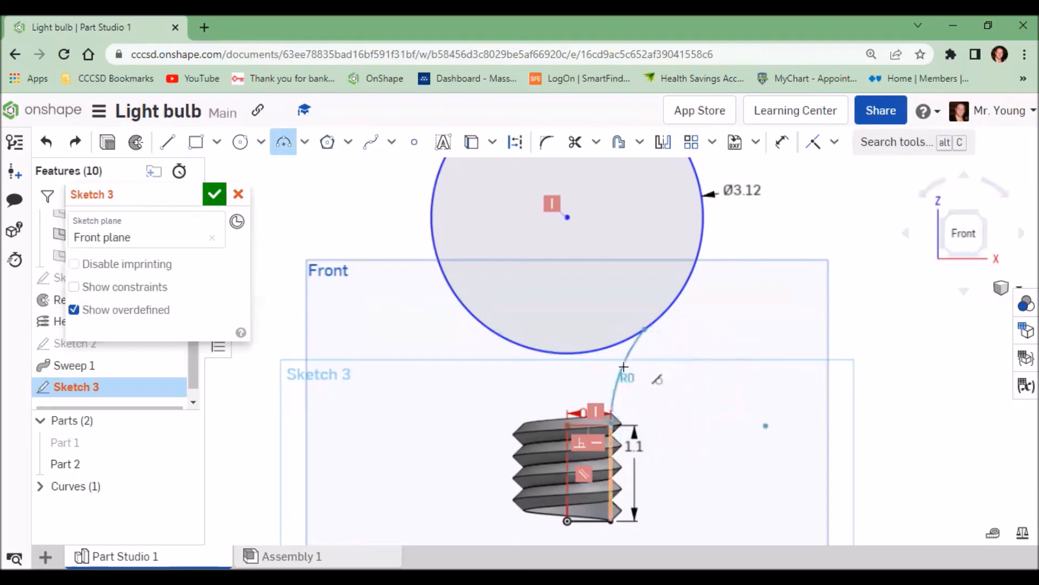
left_click(607, 418)
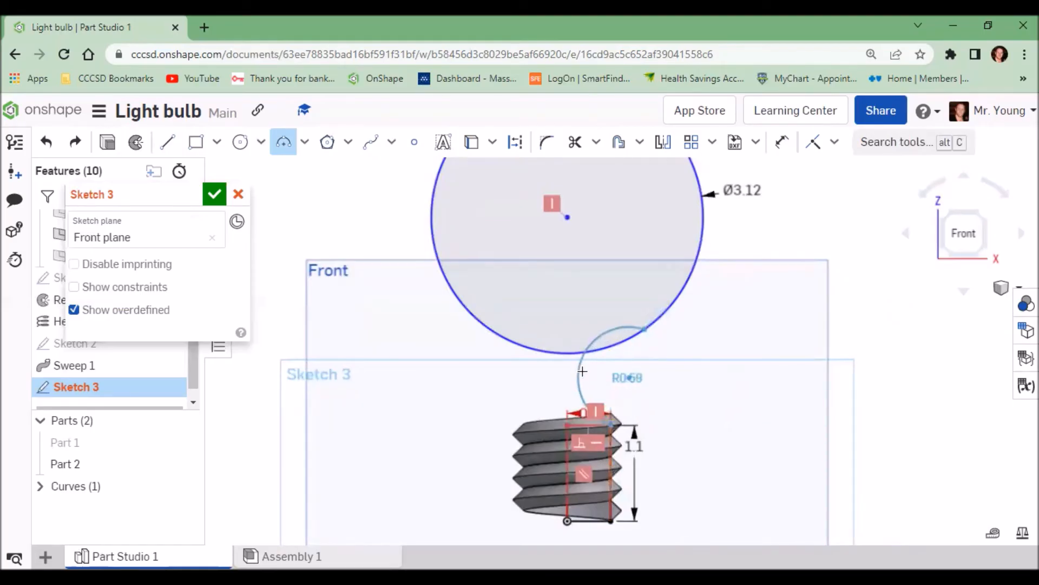
left_click(617, 381)
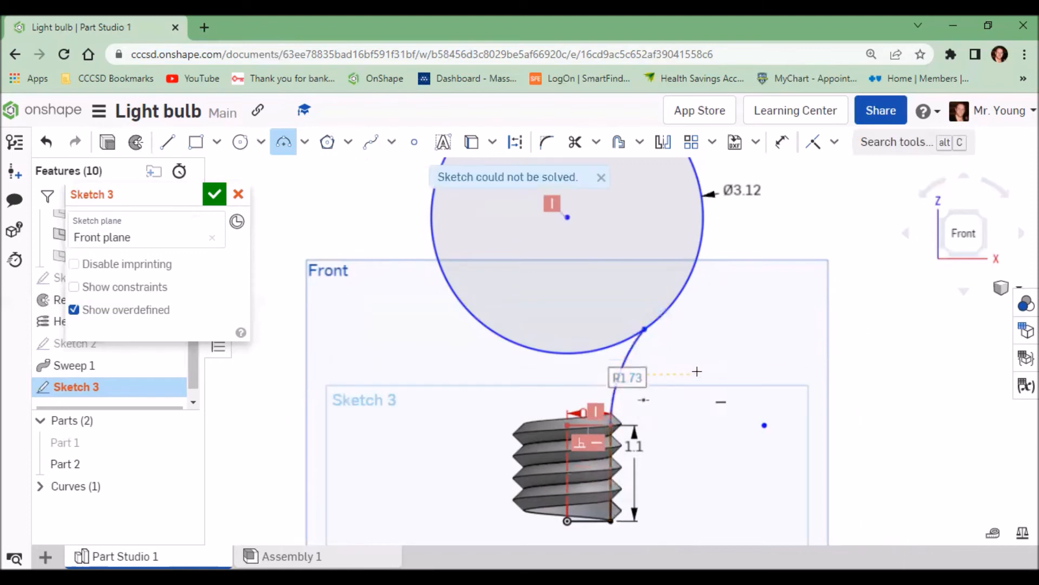
scroll(710, 364, "up", 2)
scroll(690, 385, "down", 3)
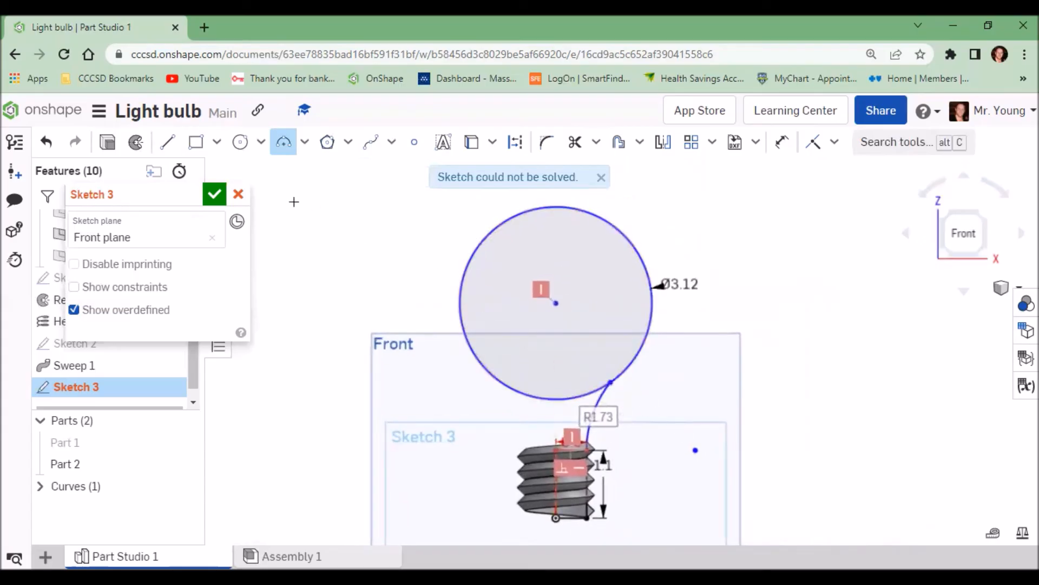
Step: Draw a vertical line from the origin up to the top of the circle
left_click(168, 143)
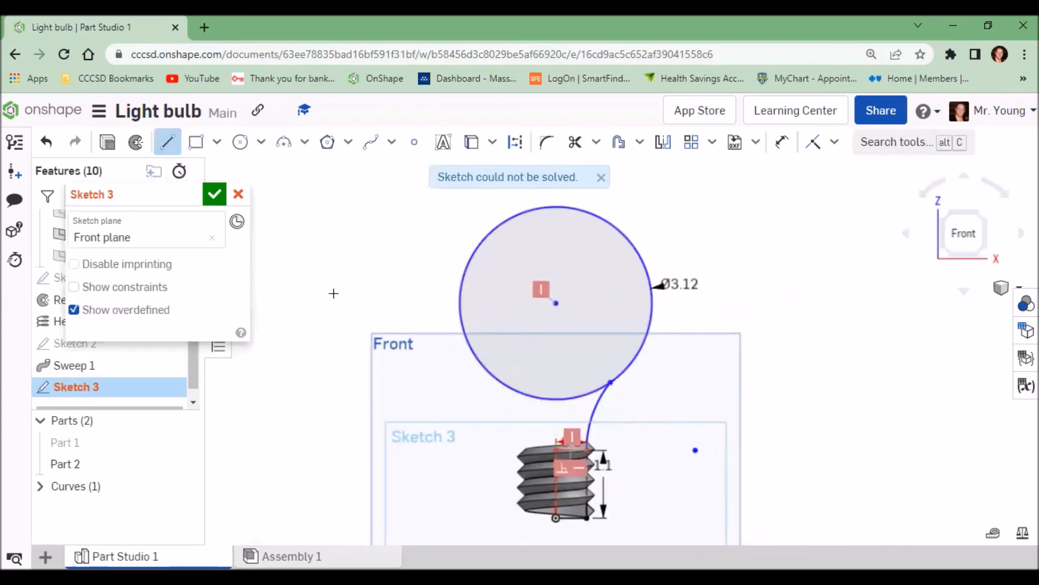
left_click(555, 520)
left_click(556, 206)
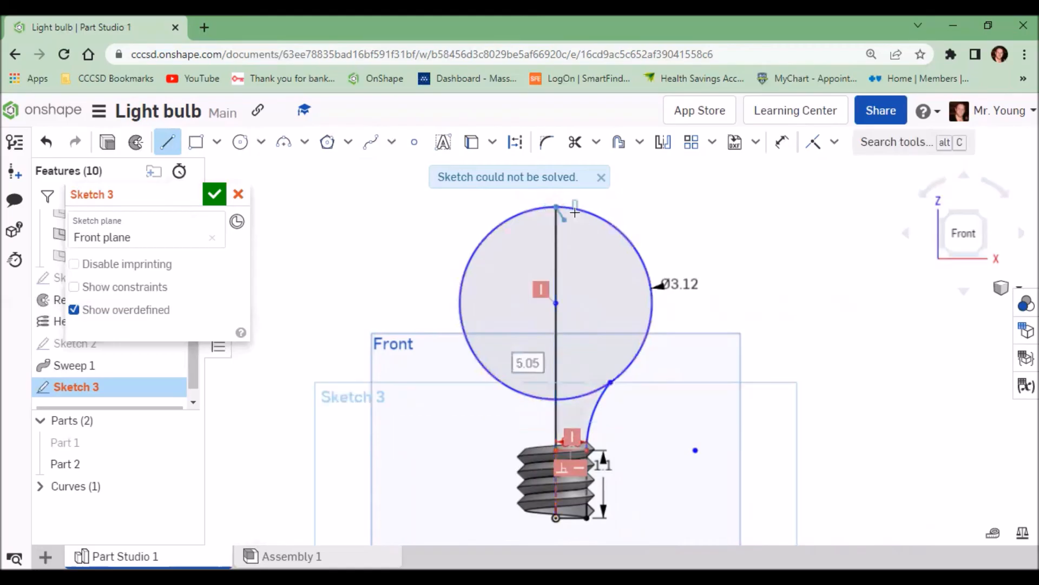
Step: Trim away the circle's left half, its lower inner arc and the rectangle's top edge, then finish the sketch
left_click(575, 144)
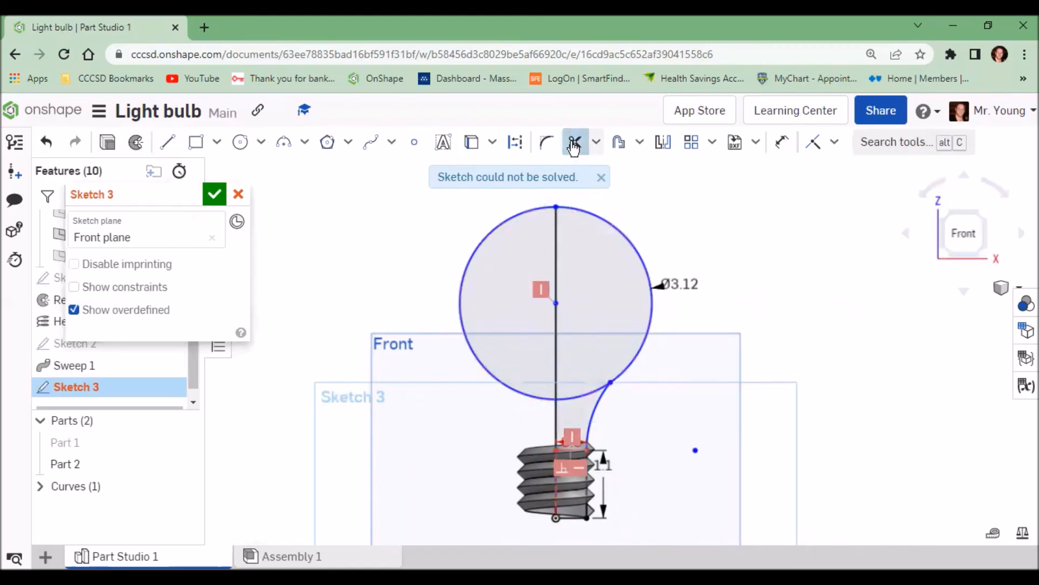
left_click(514, 216)
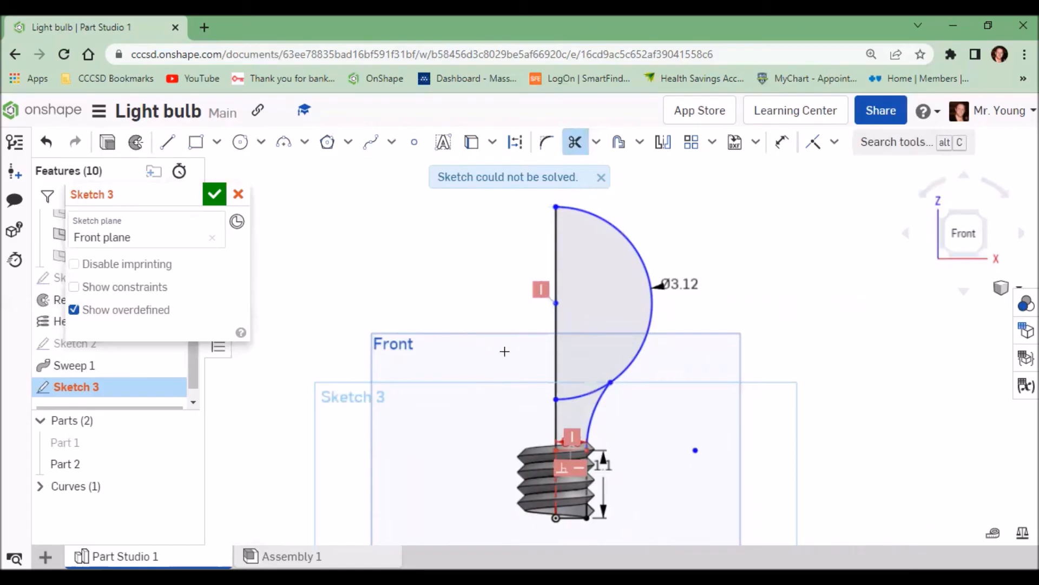
left_click(584, 393)
scroll(567, 449, "up", 2)
scroll(567, 449, "up", 1)
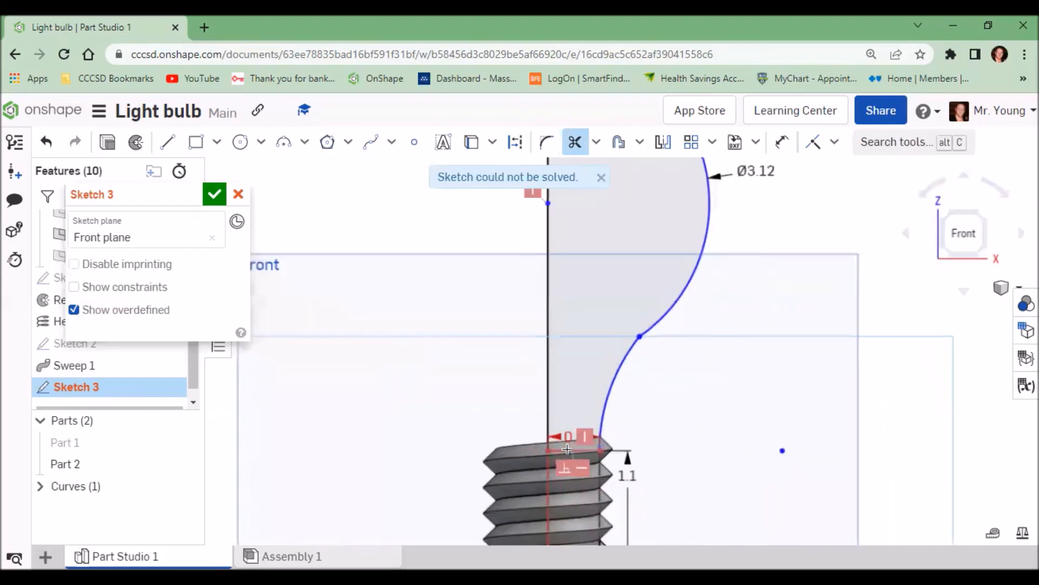
left_click(566, 450)
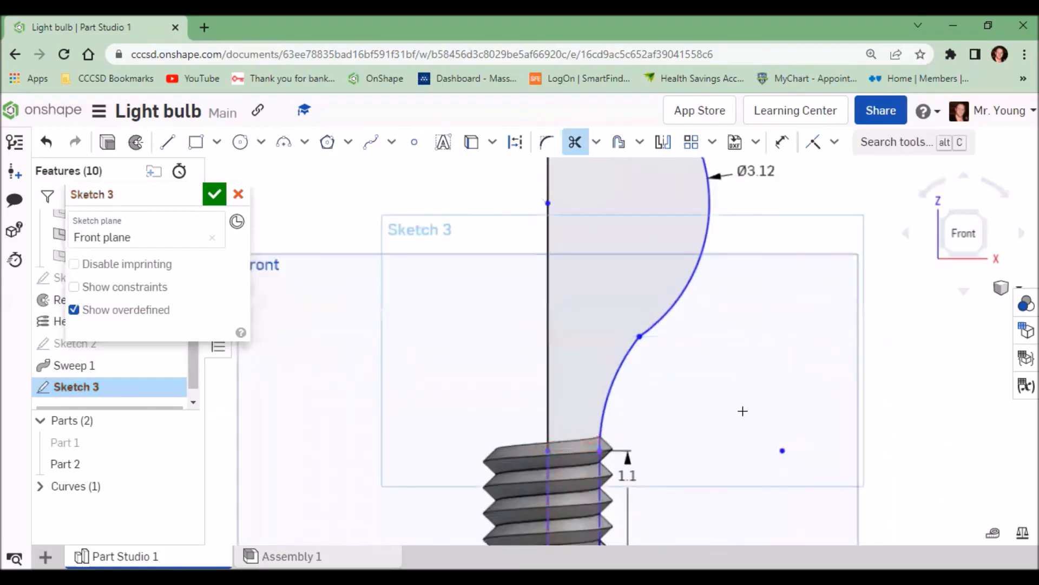
scroll(742, 411, "down", 3)
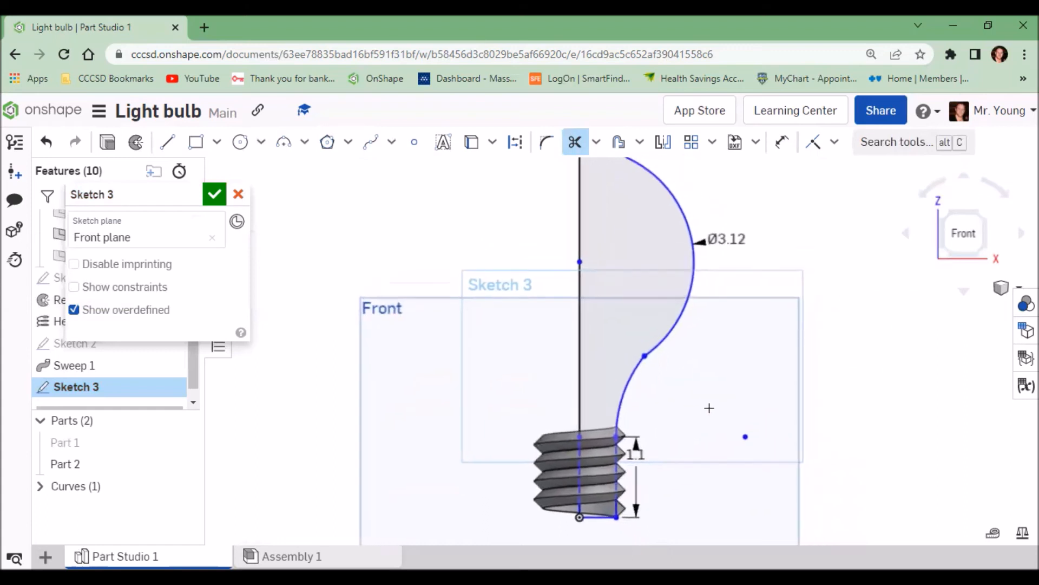
scroll(709, 408, "down", 2)
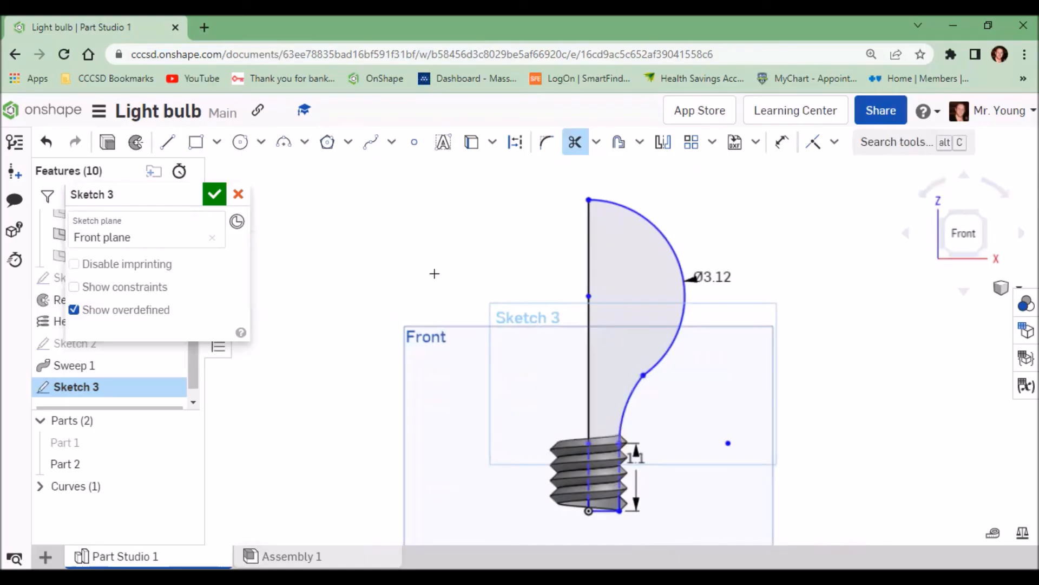
left_click(214, 195)
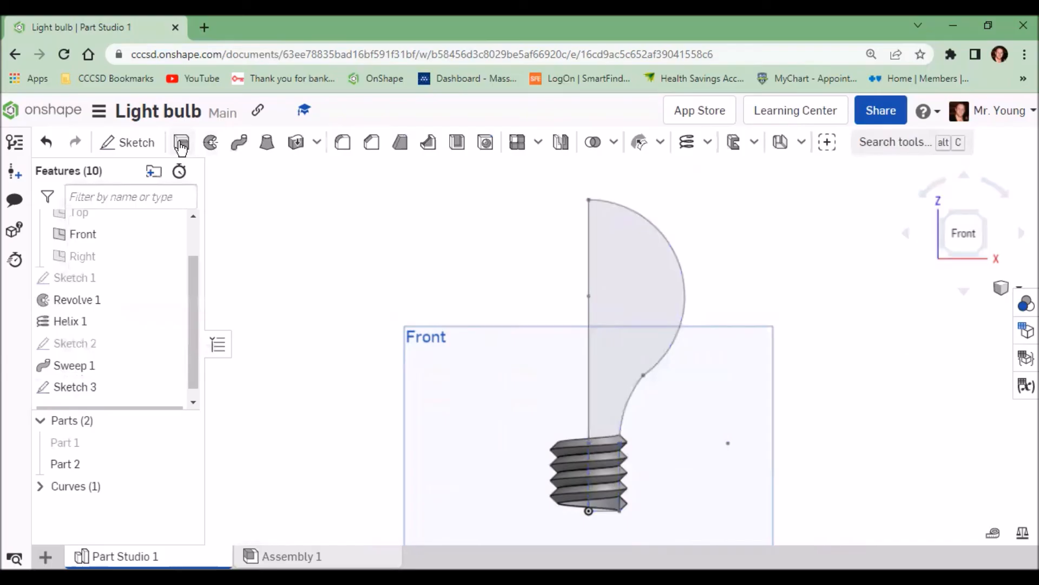
Step: Revolve the bulb sketch region a full turn about its vertical line, adding it to Part 2
left_click(209, 144)
left_click(634, 301)
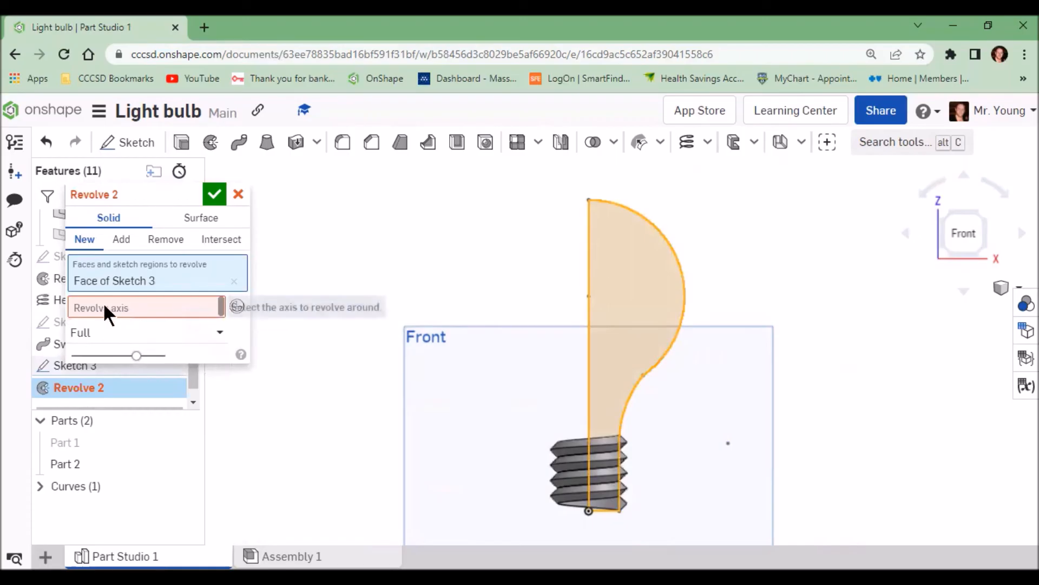
left_click(117, 307)
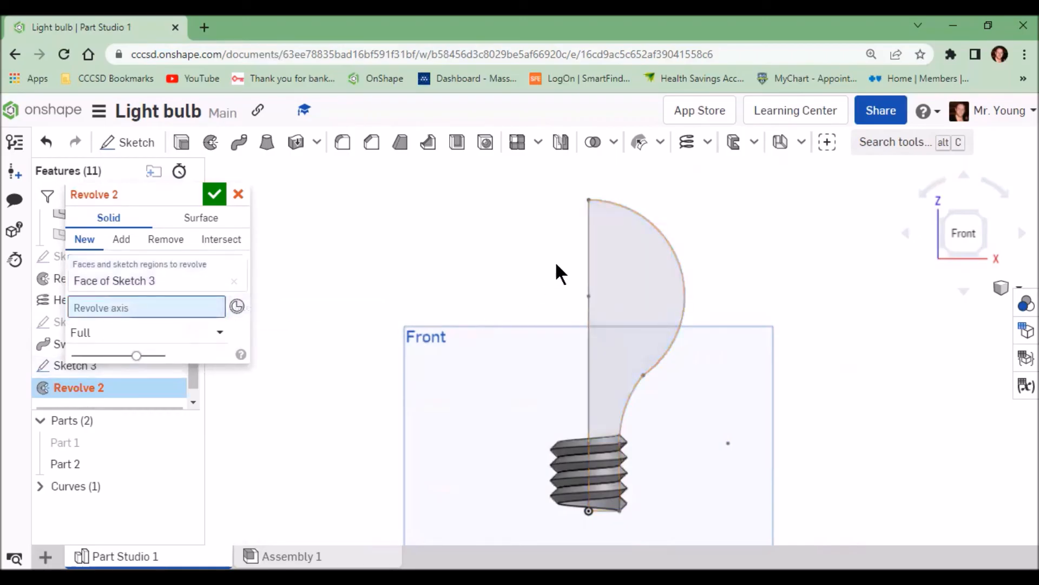
left_click(589, 254)
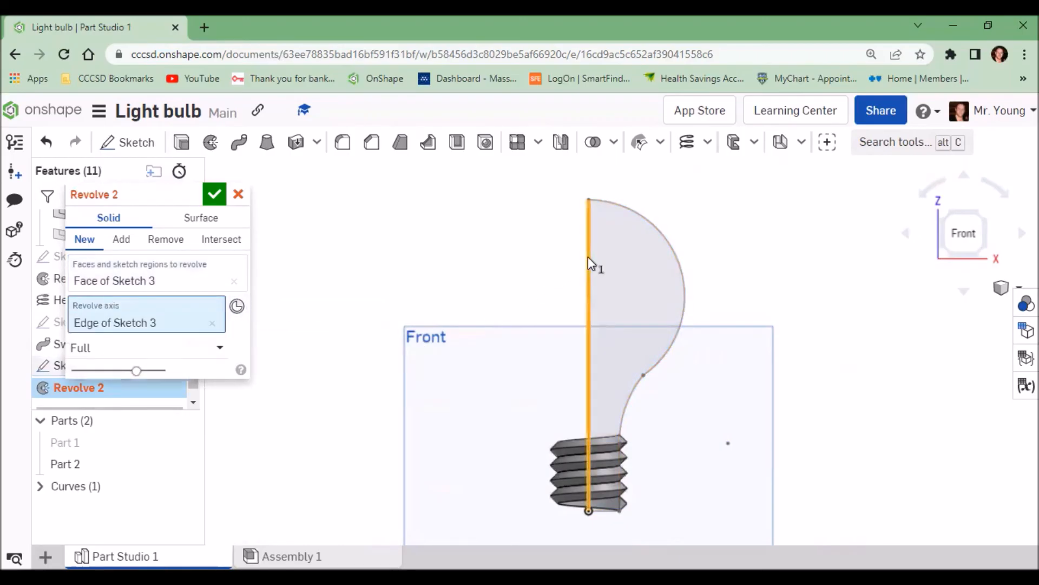
left_click(213, 196)
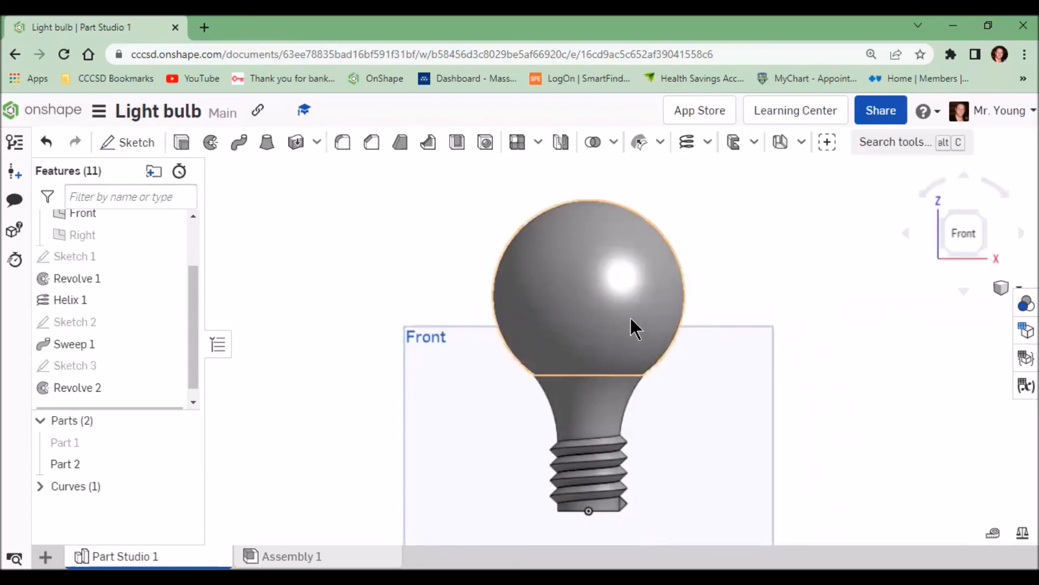
Step: Switch to the isometric view and inspect the finished bulb body
right_click_drag(630, 317, 934, 299)
left_click(1002, 288)
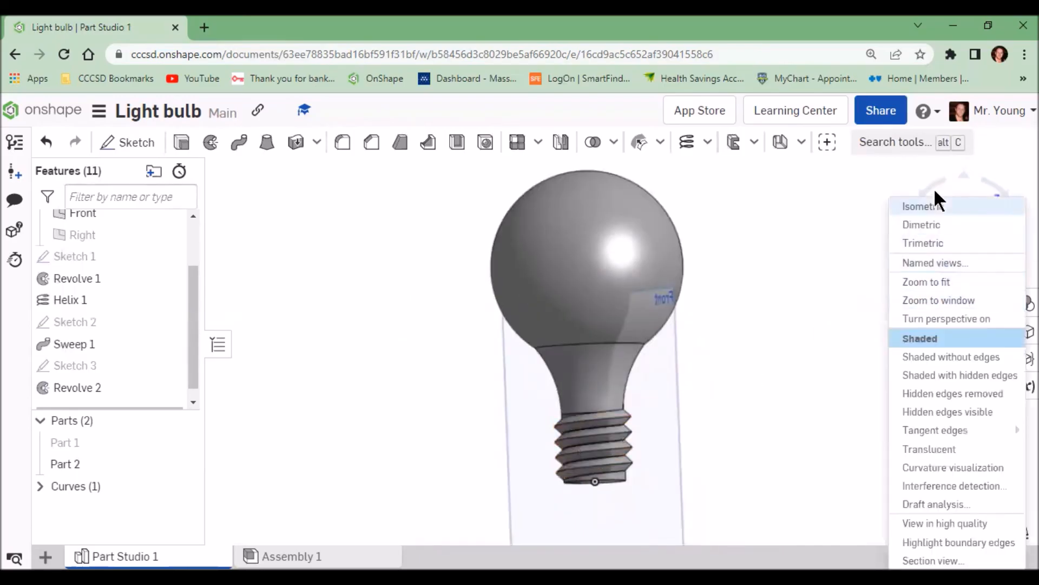
left_click(927, 208)
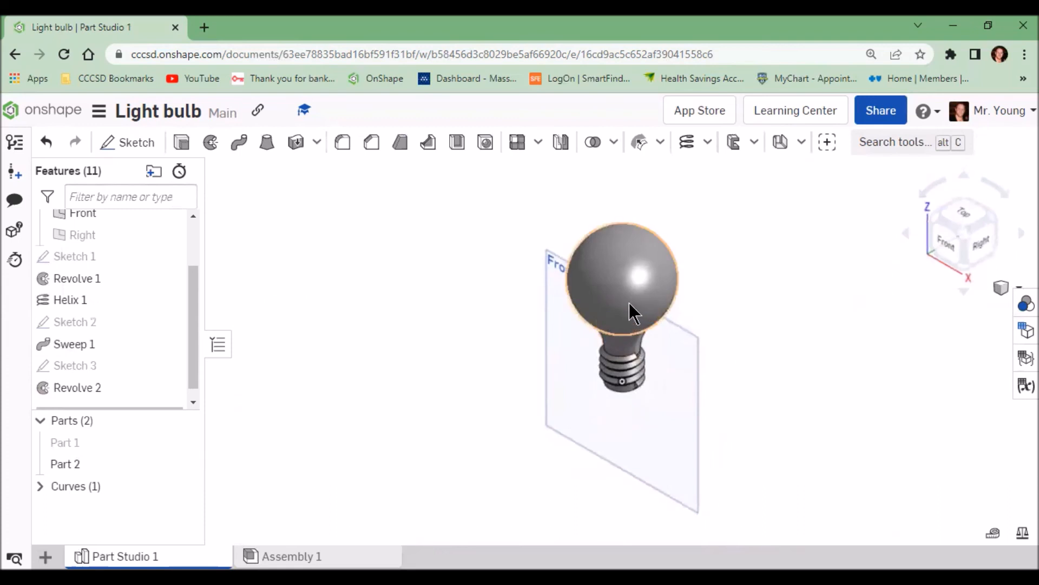
scroll(628, 304, "up", 3)
scroll(652, 323, "down", 1)
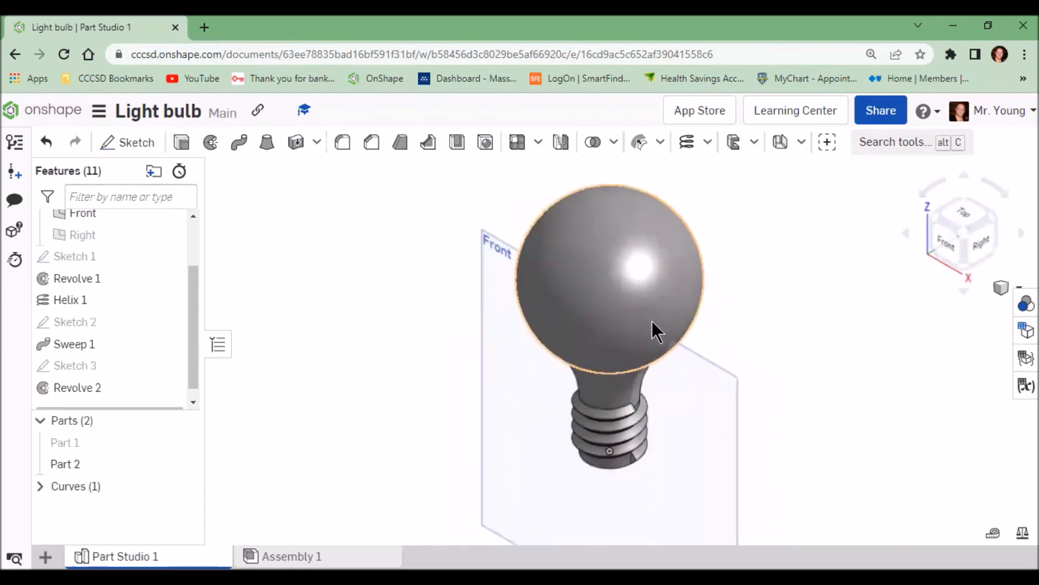
left_click(667, 282)
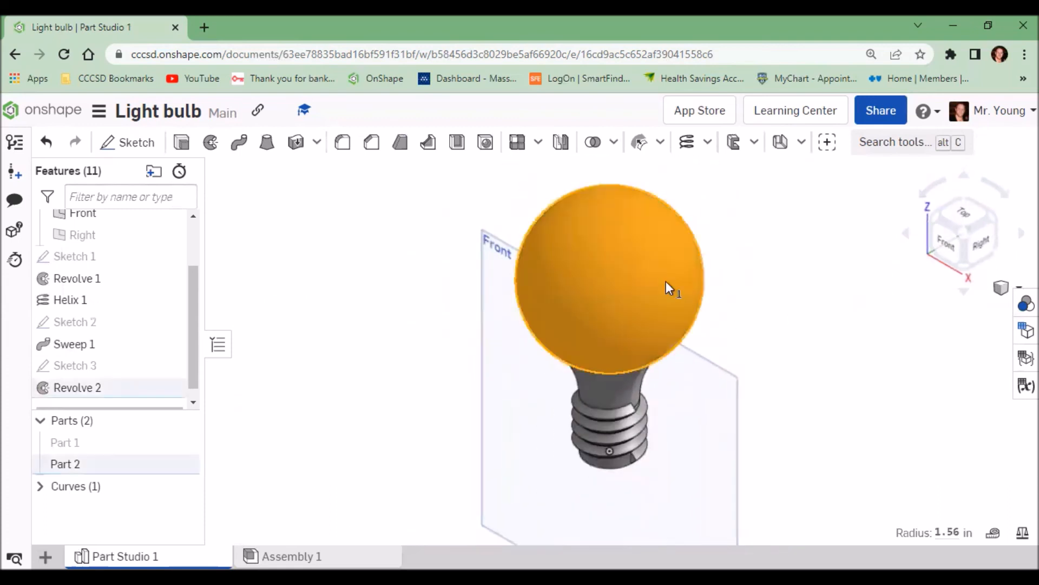
left_click(739, 278)
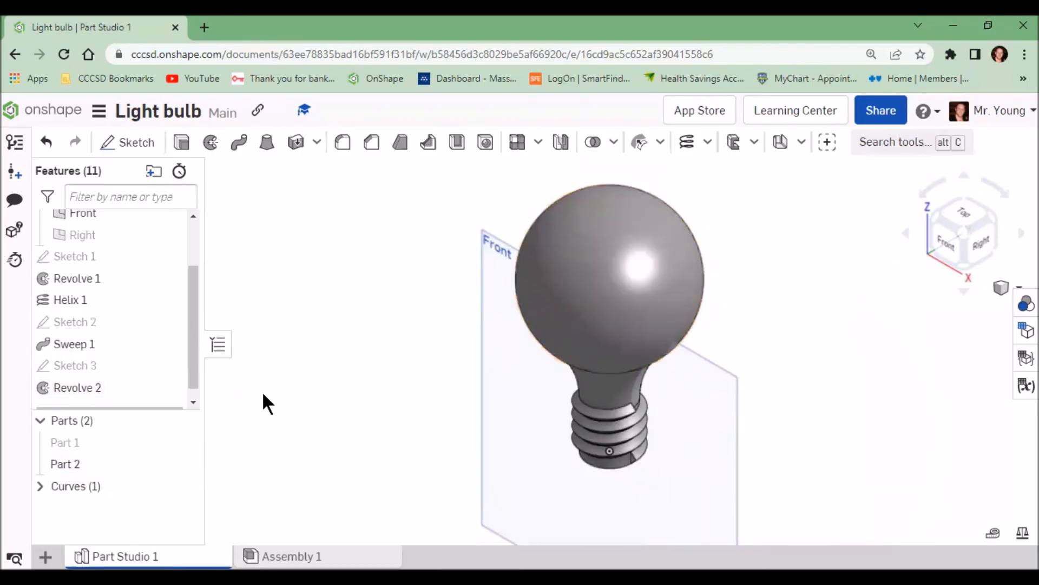
Step: Create a new drawing using the ANSI_A_INCH template with no views
left_click(46, 556)
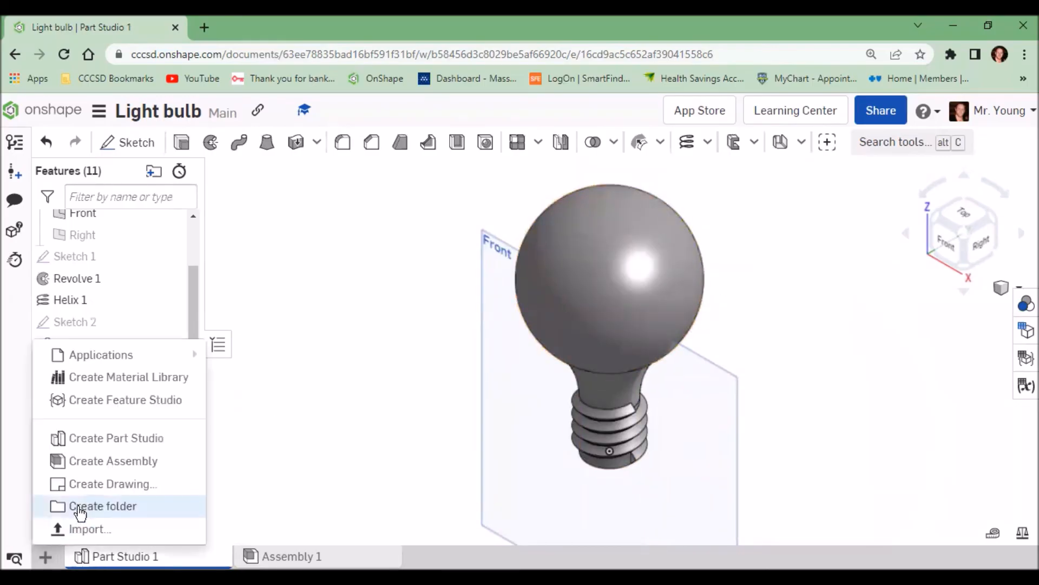
left_click(100, 484)
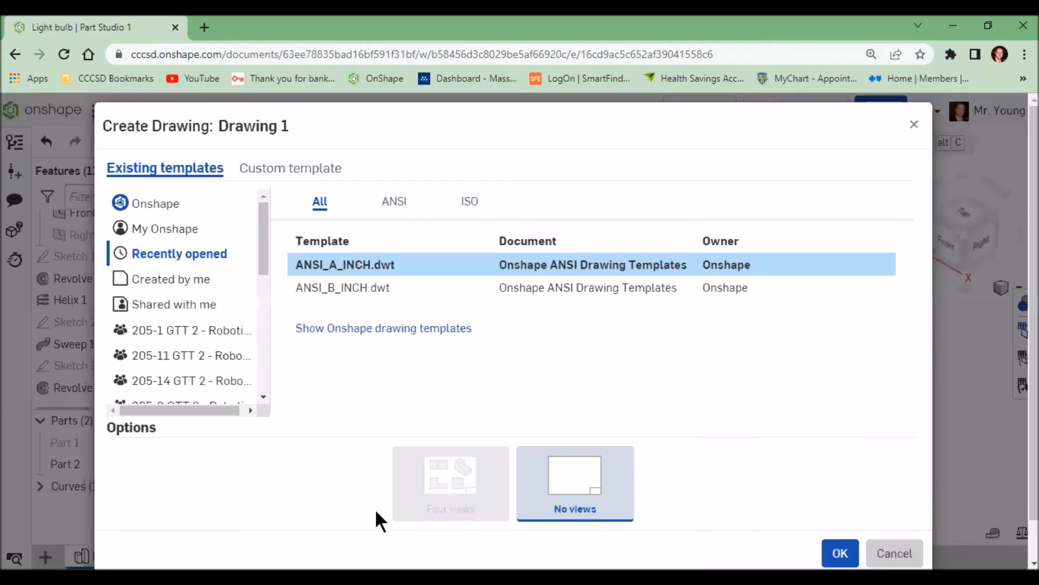
left_click(839, 552)
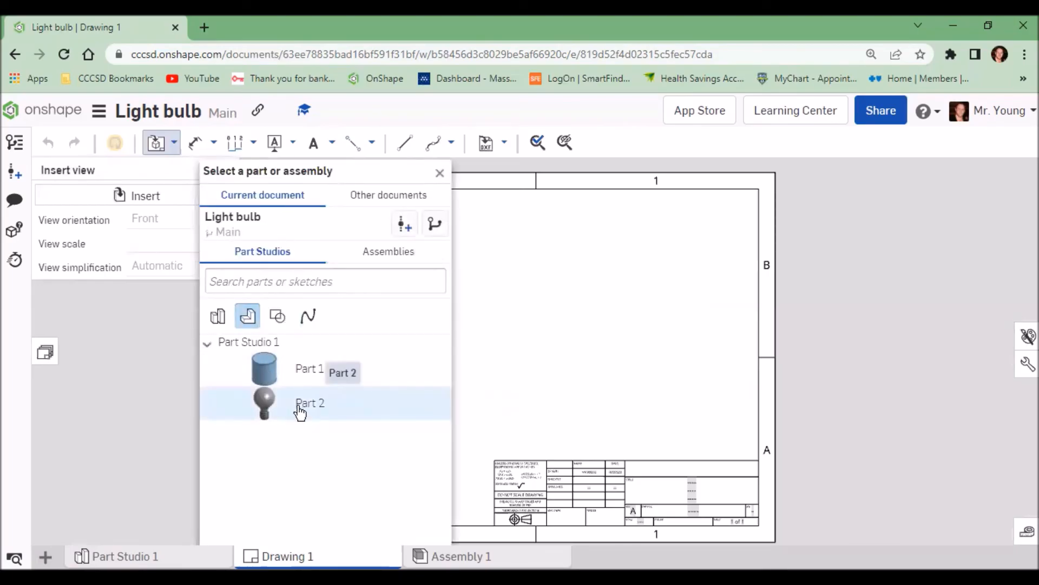
Step: Insert a front view of Part 2, then project a top view above it and an isometric view to its right
left_click(300, 413)
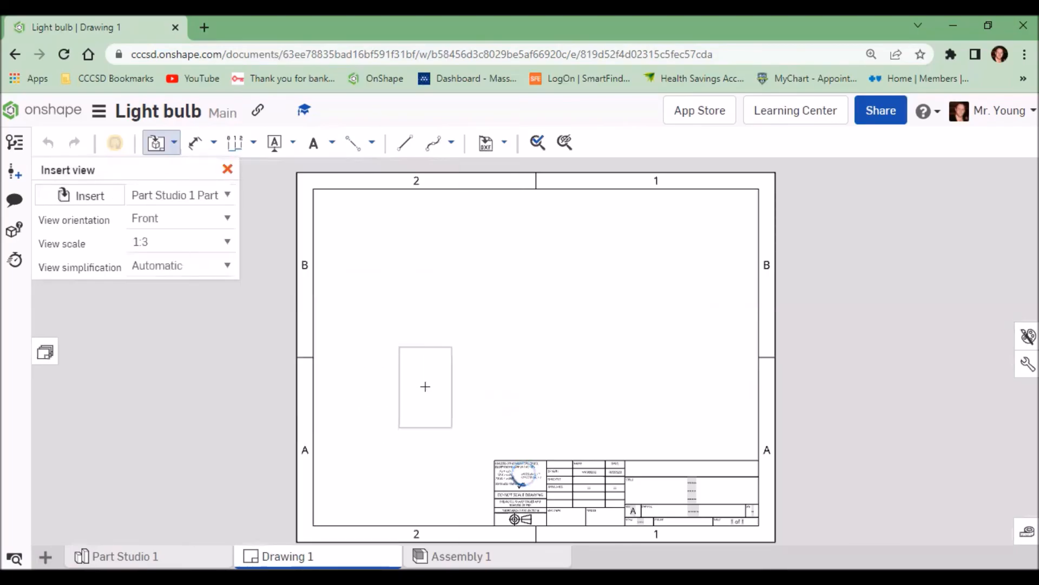
left_click(427, 387)
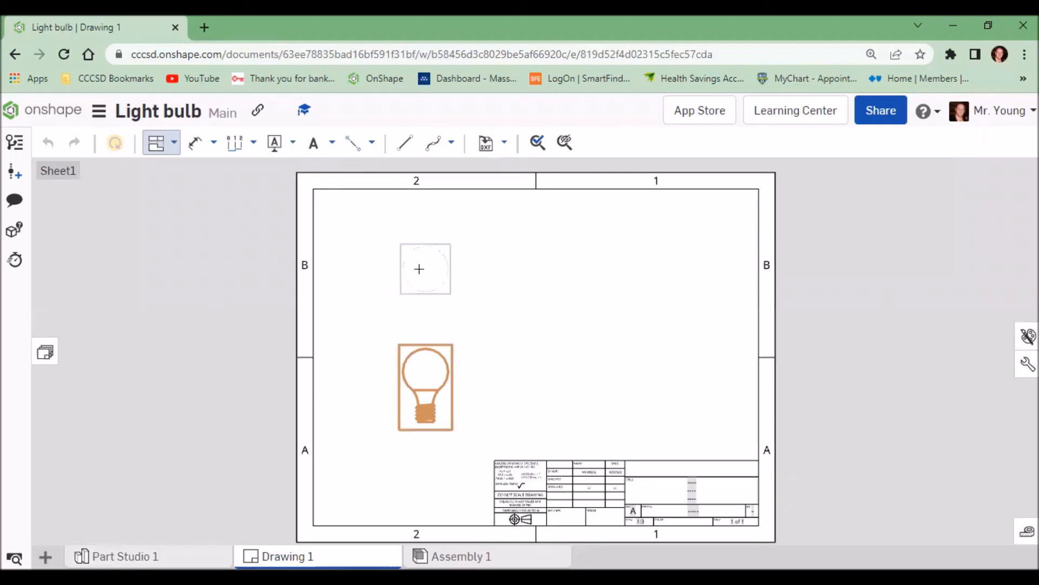
left_click(419, 269)
left_click(430, 377)
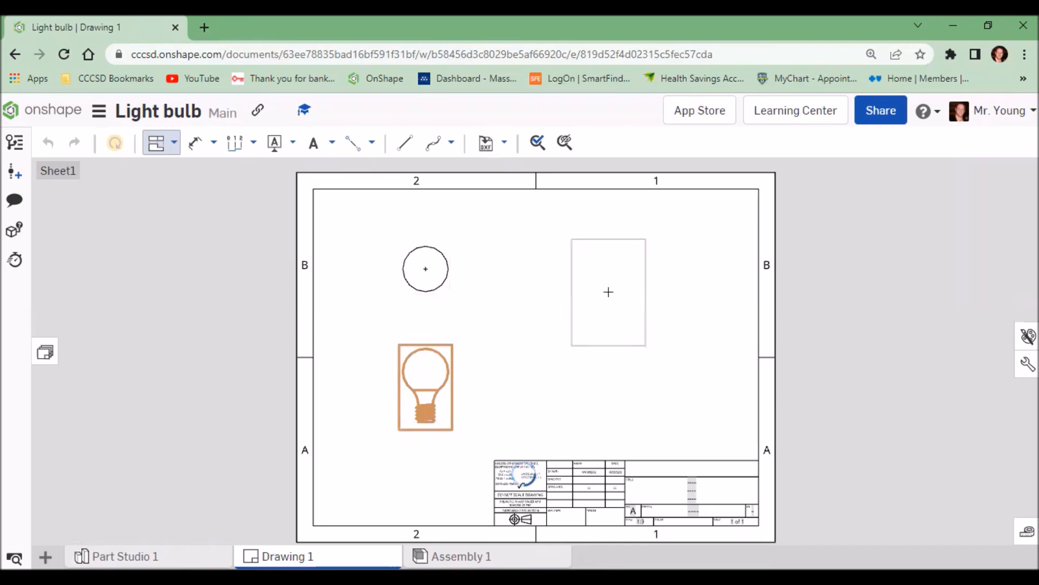
left_click(612, 293)
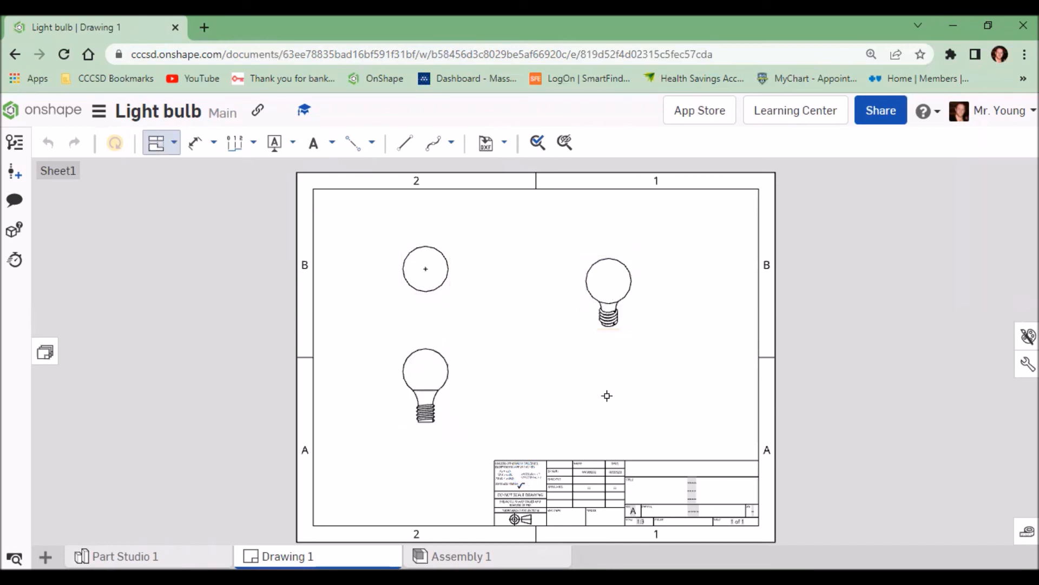
left_click(161, 145)
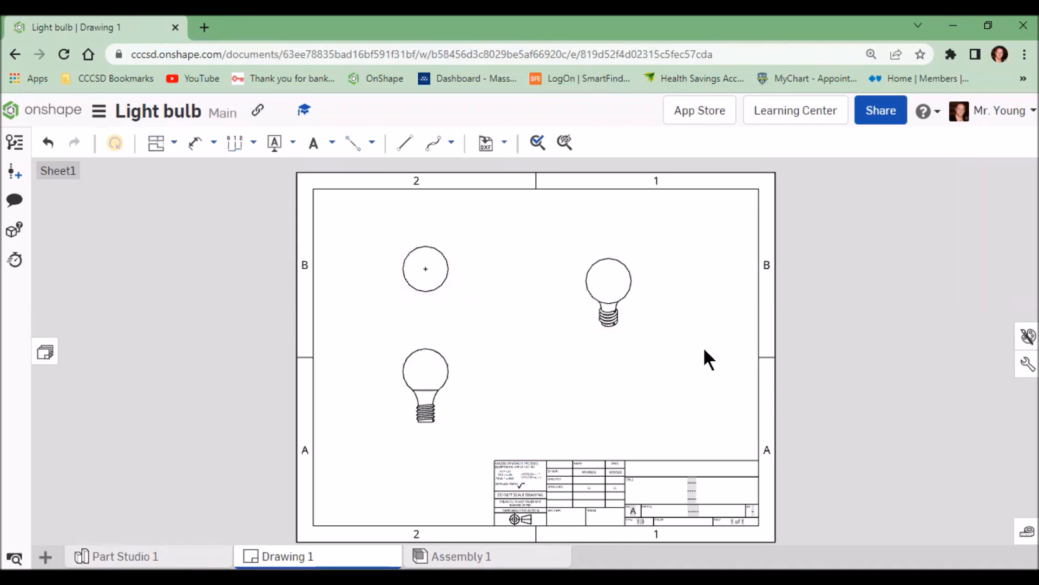
Step: Set the isometric view's scale to 1:1
double_click(630, 307)
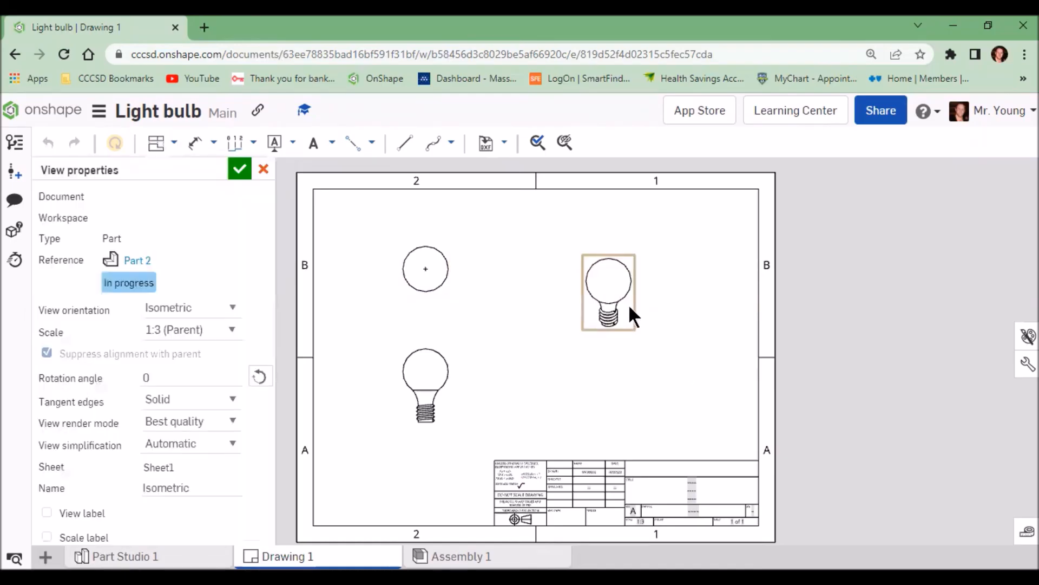
left_click(211, 325)
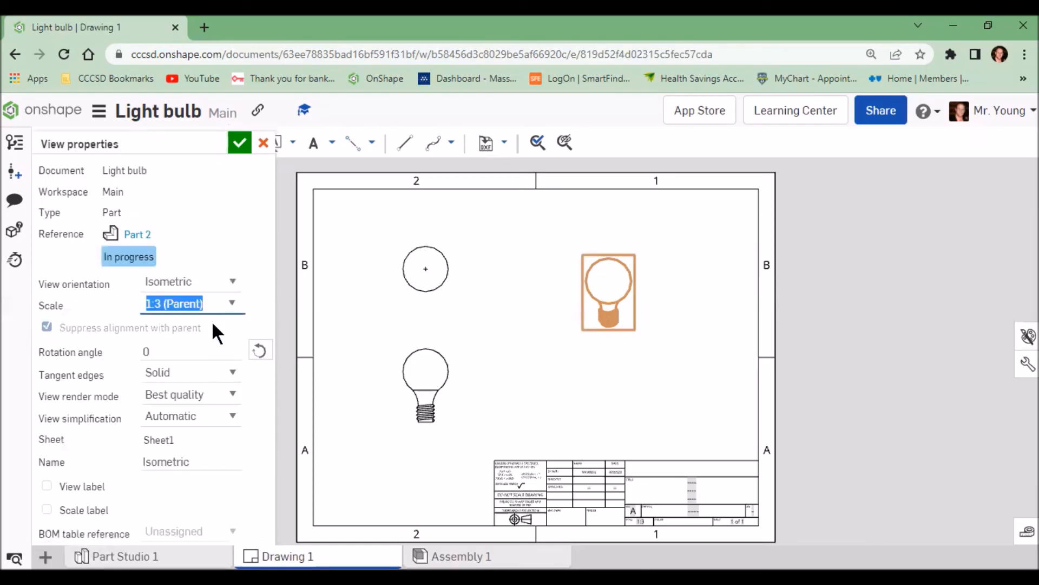
type("1:1")
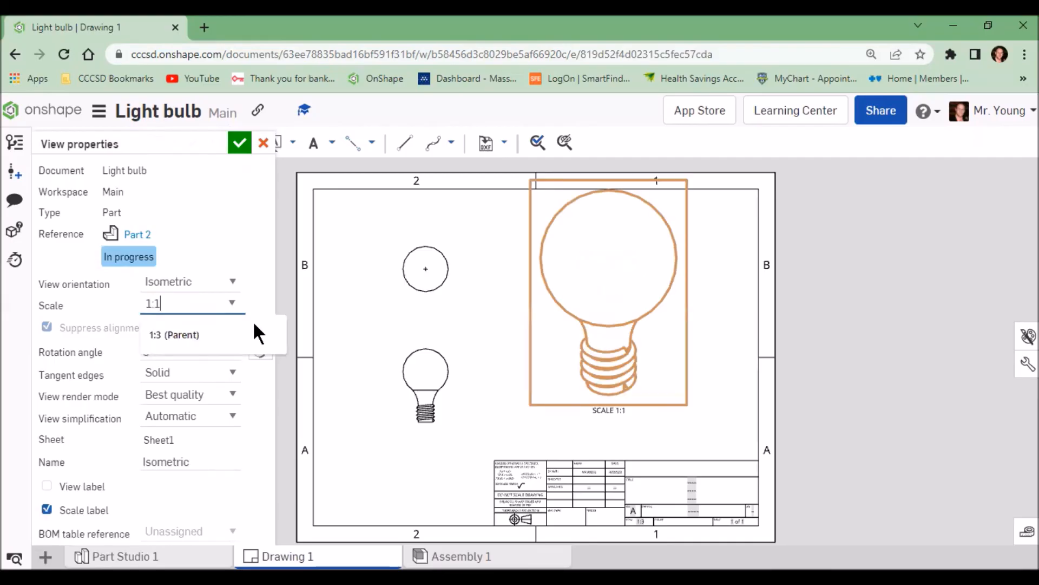
left_click(241, 166)
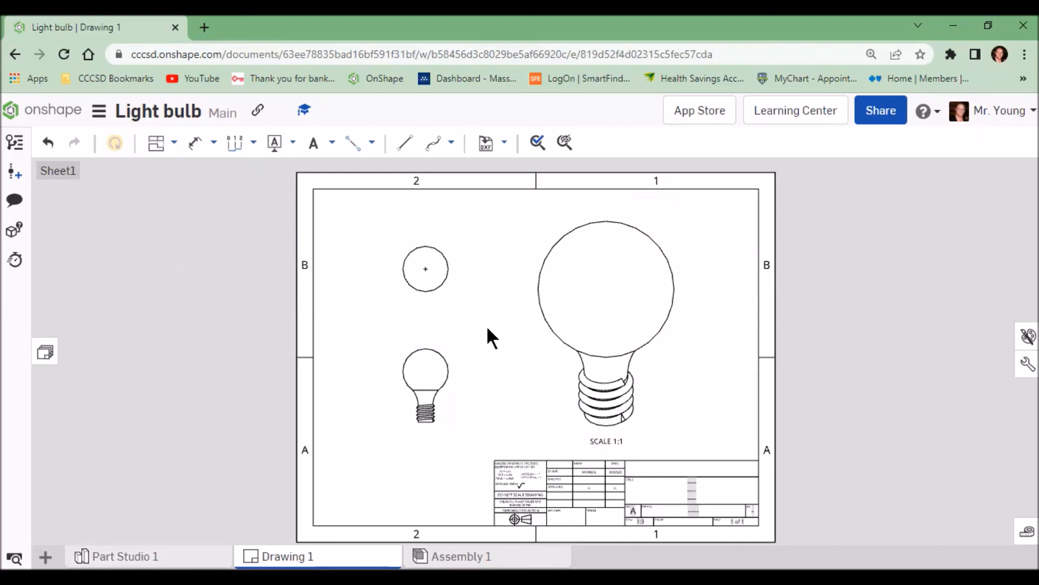
Step: Dimension the diameter of the circle in the top view
left_click(195, 143)
left_click(451, 248)
left_click(476, 236)
Step: Dimension the vertical distance from the bulb's centre to the bottom of the base in the front view
scroll(441, 402, "up", 2)
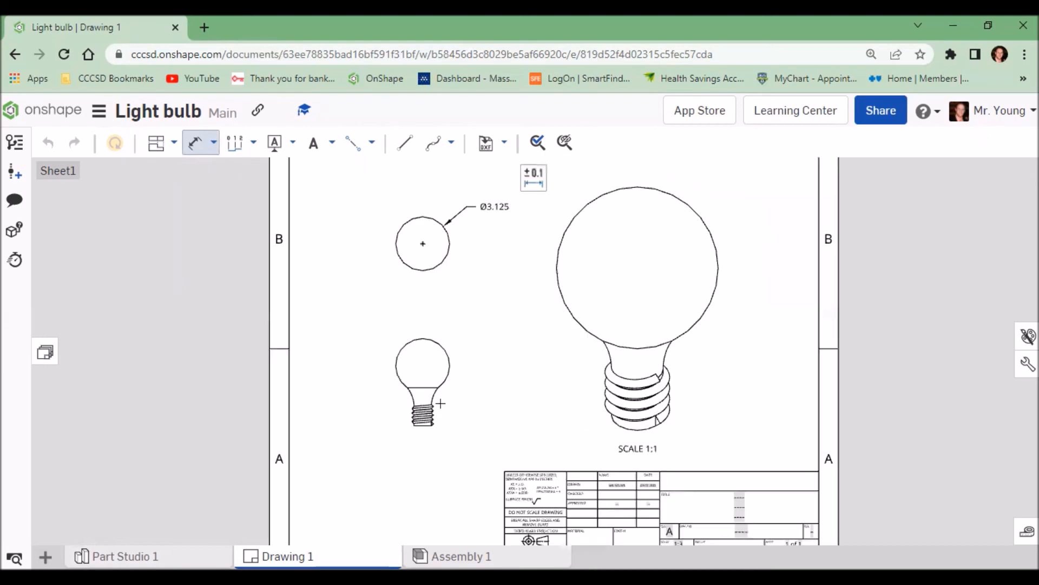
scroll(441, 401, "up", 4)
left_click(401, 247)
left_click(401, 455)
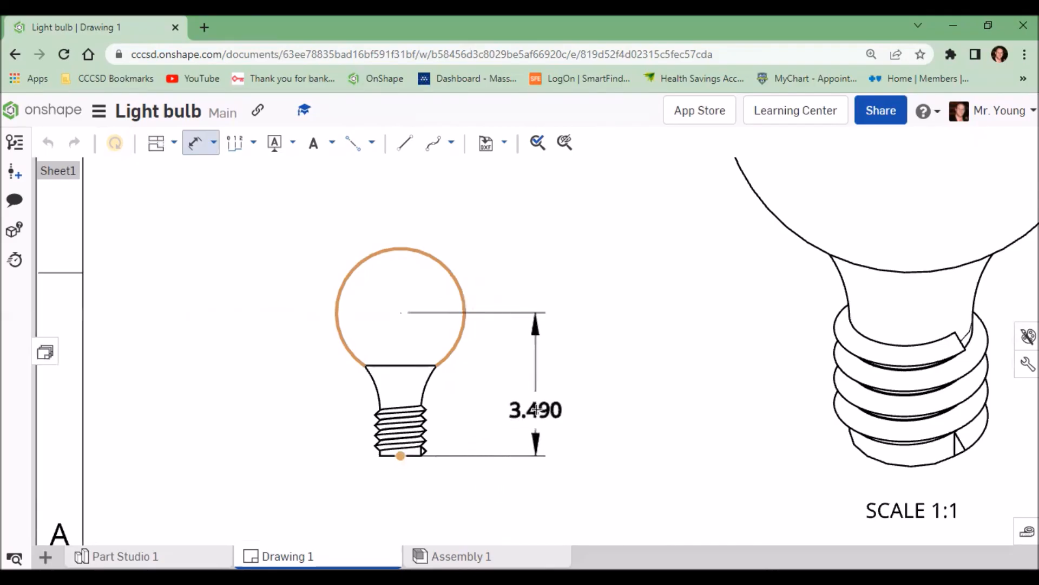
left_click(536, 410)
Step: Dimension the height of the threaded section in the front view
left_click(420, 405)
left_click(421, 455)
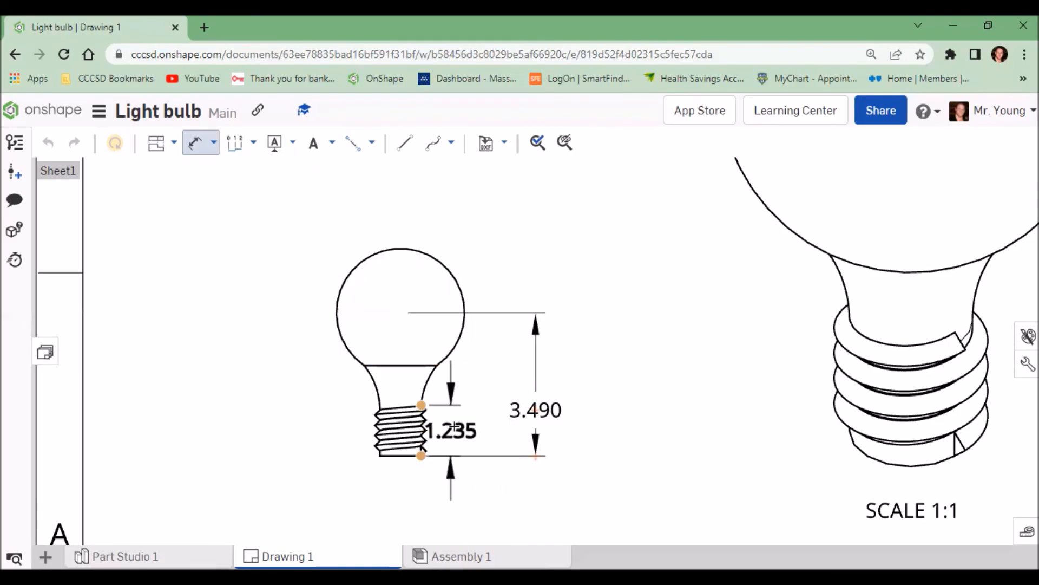
left_click(465, 428)
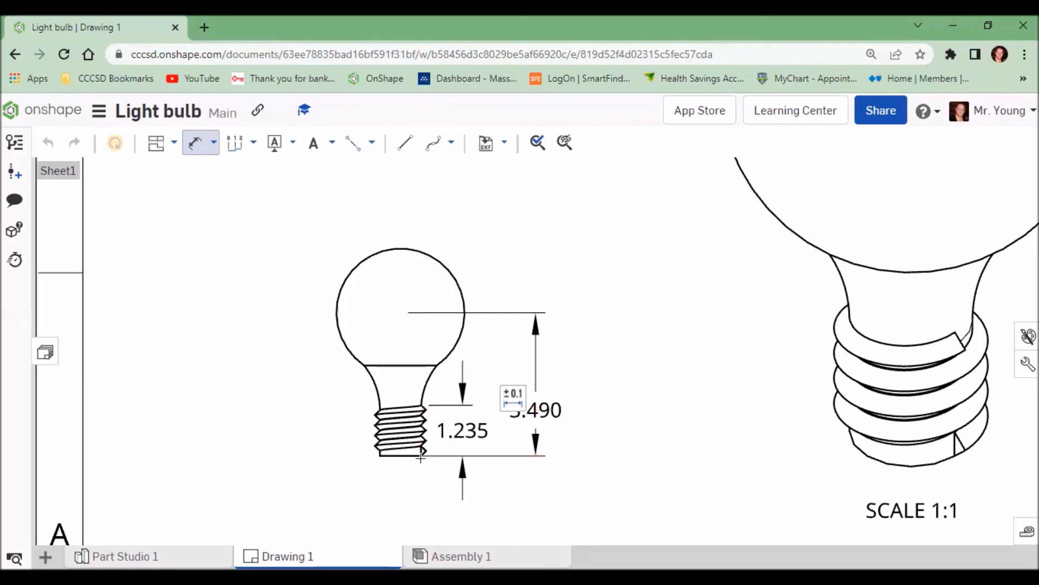
Step: Dimension the width across the bottom of the threaded base
left_click(421, 456)
left_click(380, 456)
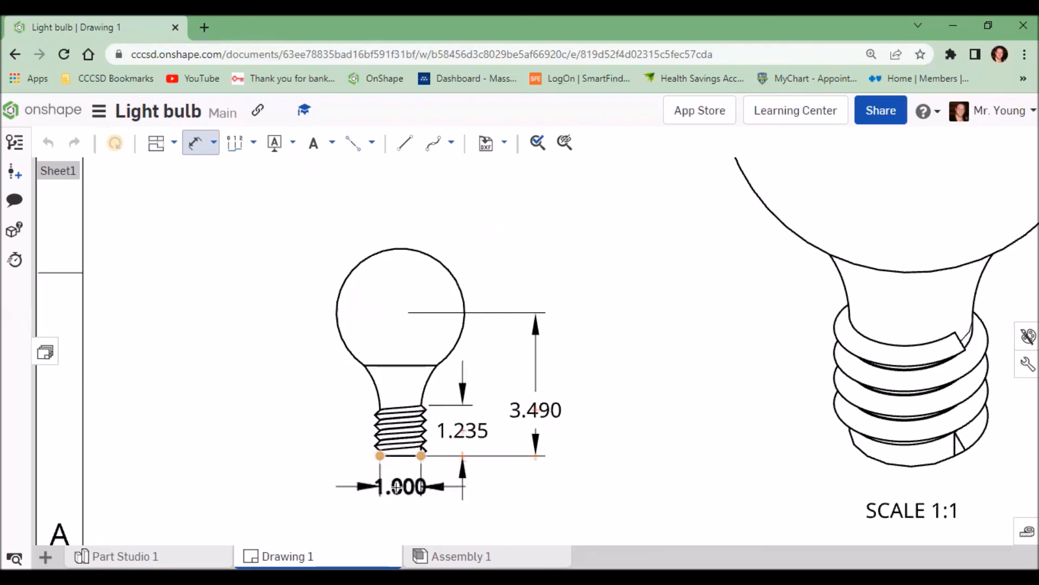
left_click(396, 486)
scroll(650, 446, "up", 2)
scroll(649, 441, "down", 4)
scroll(649, 438, "down", 6)
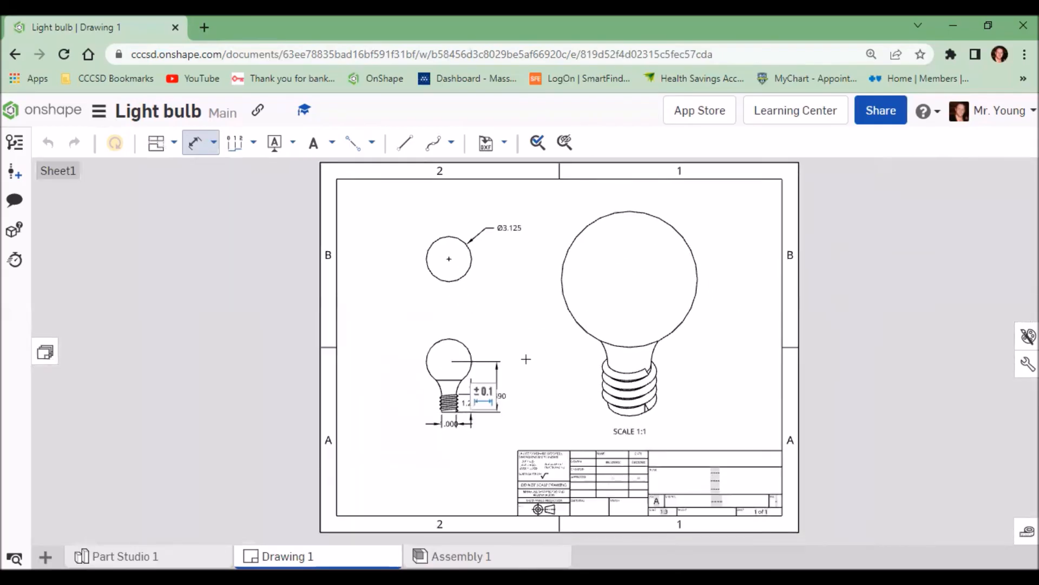